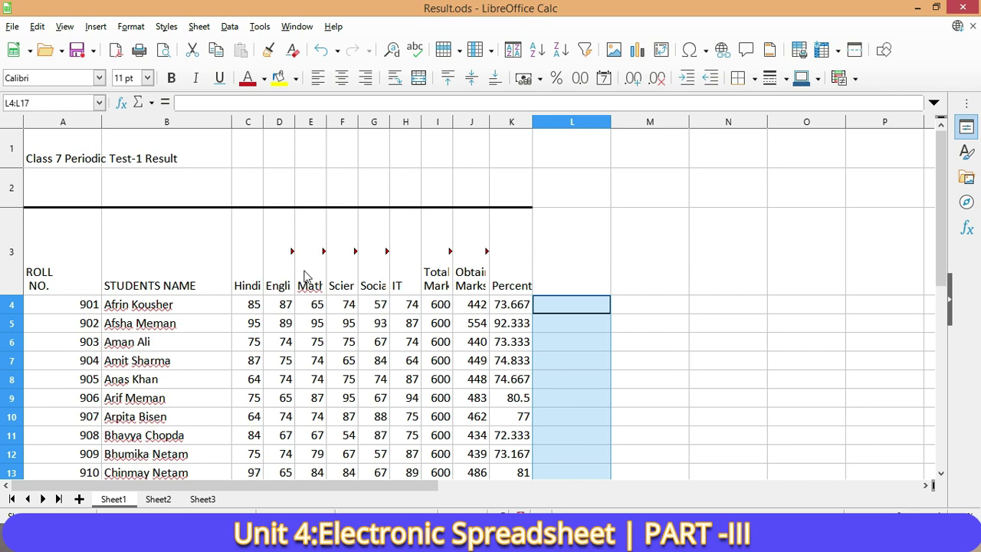
- Apply the Cambria Math font to the whole table A3:K13
scroll(309, 284, "down", 4)
scroll(346, 287, "up", 3)
left_click(431, 305)
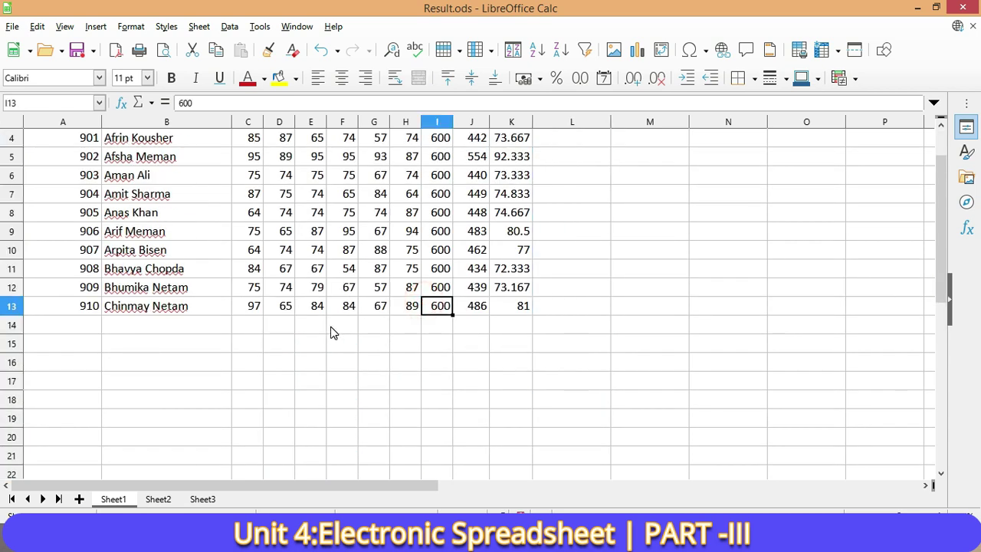
scroll(332, 330, "up", 3)
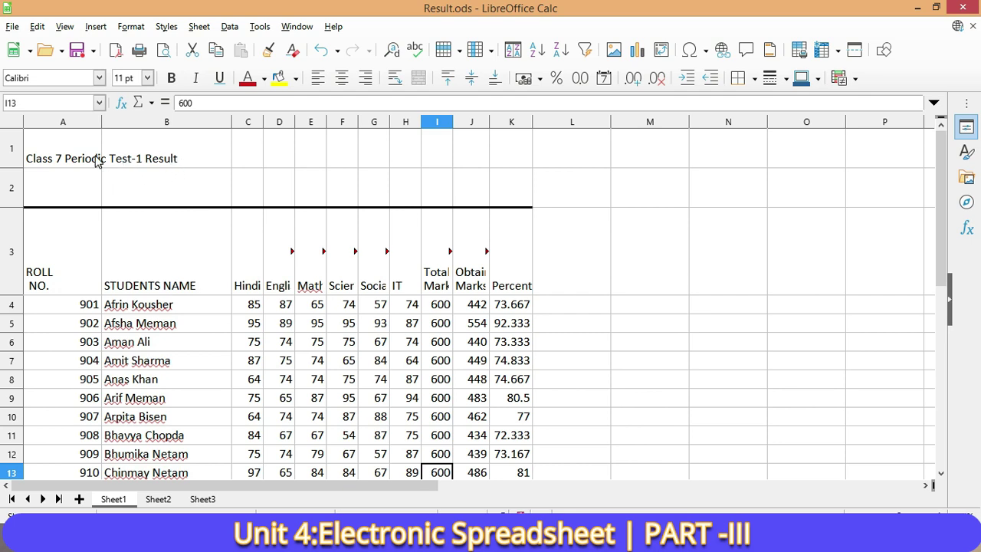
scroll(368, 300, "down", 2)
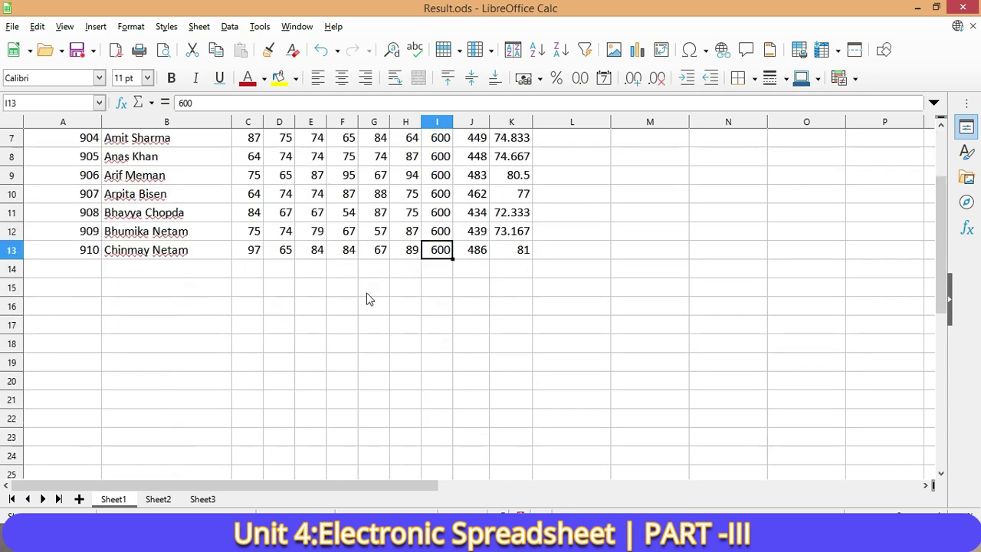
scroll(371, 301, "up", 2)
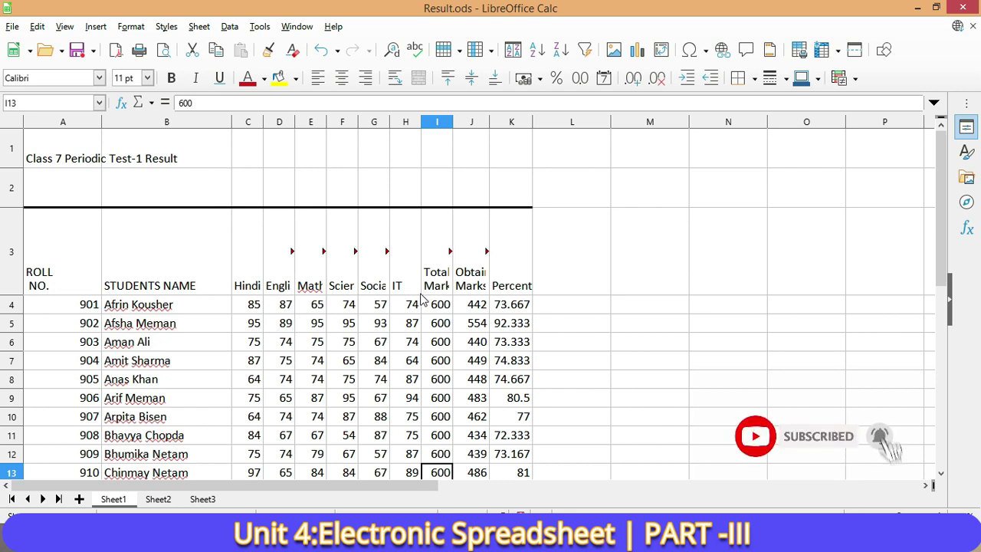
mouse_move(78, 156)
left_mouse_down()
mouse_move(520, 208)
mouse_move(238, 174)
left_mouse_up()
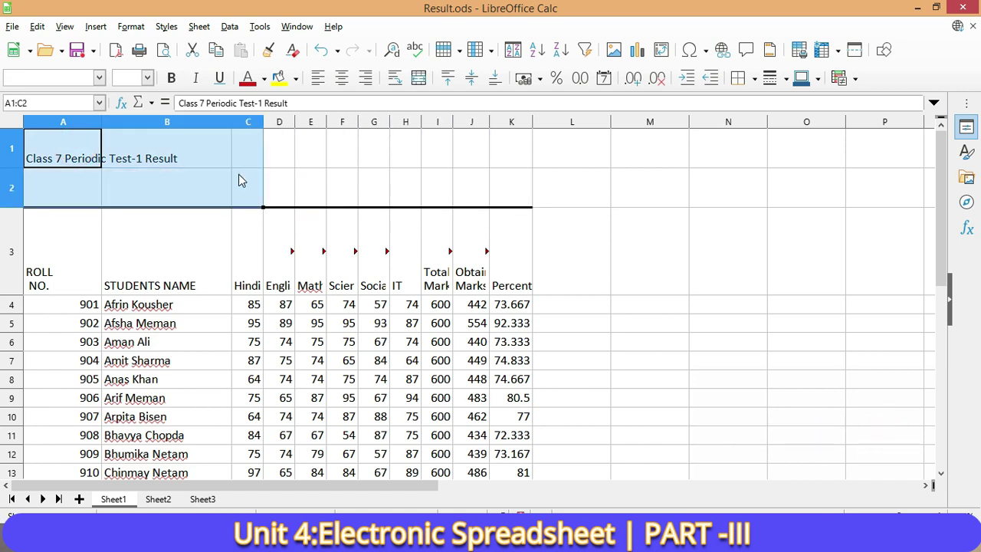
left_click(89, 304)
mouse_move(43, 281)
left_mouse_down()
mouse_move(433, 408)
mouse_move(526, 237)
left_mouse_up()
scroll(295, 318, "up", 3)
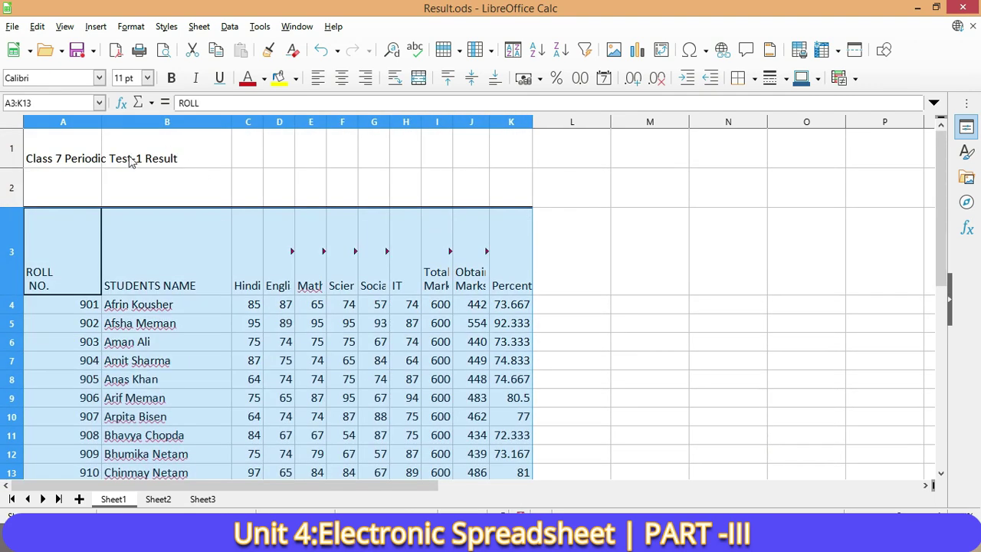
left_click(99, 78)
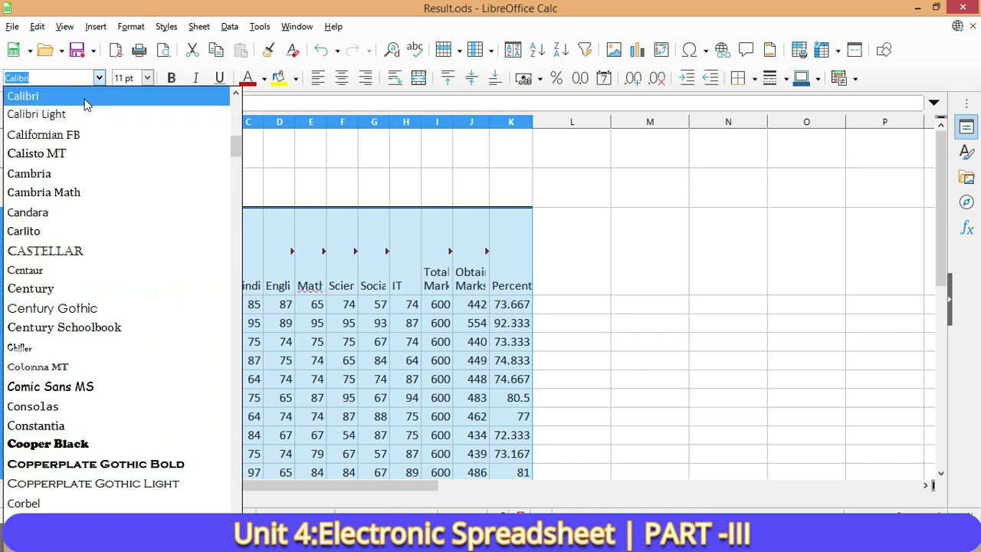
left_click(45, 196)
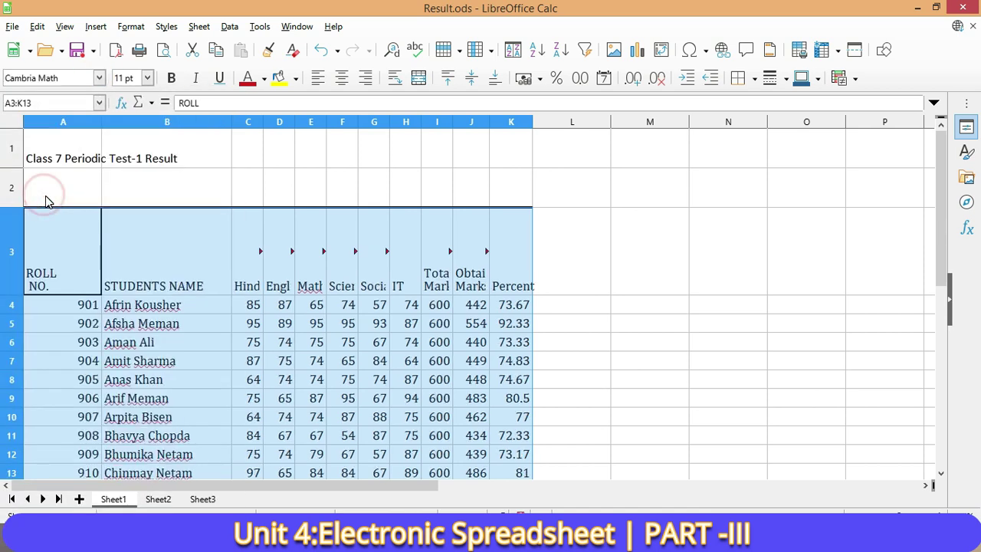
- Set the table text to 14 pt
scroll(259, 330, "down", 3)
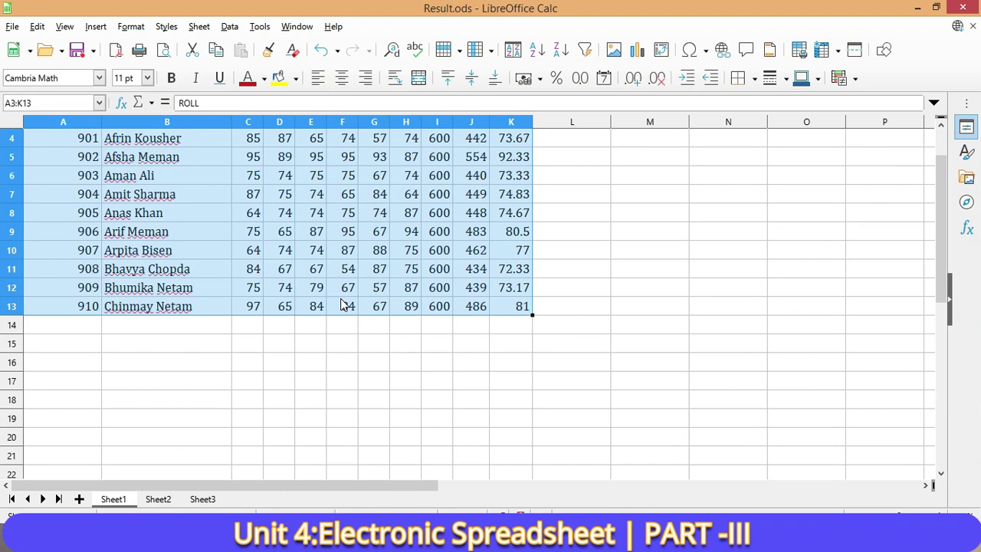
scroll(345, 303, "up", 3)
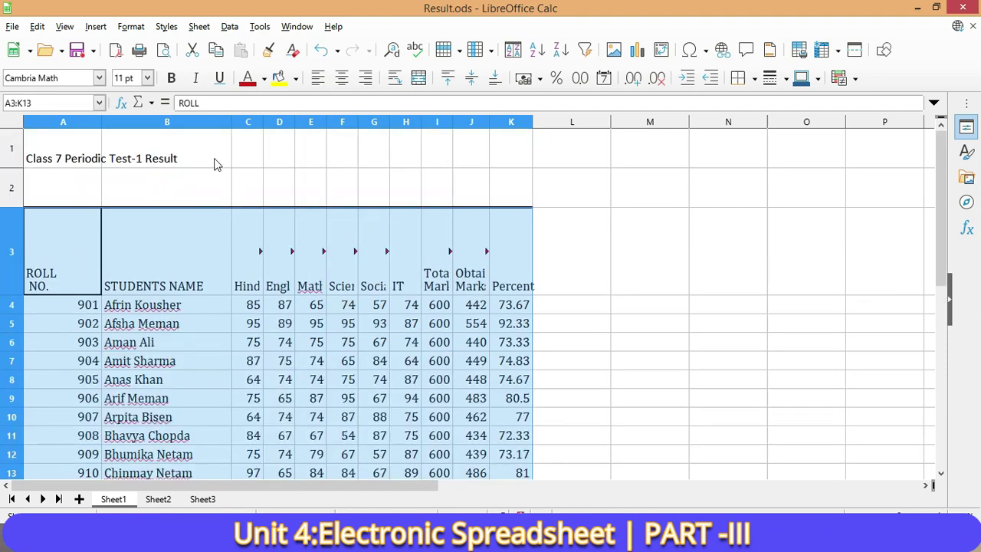
left_click(146, 77)
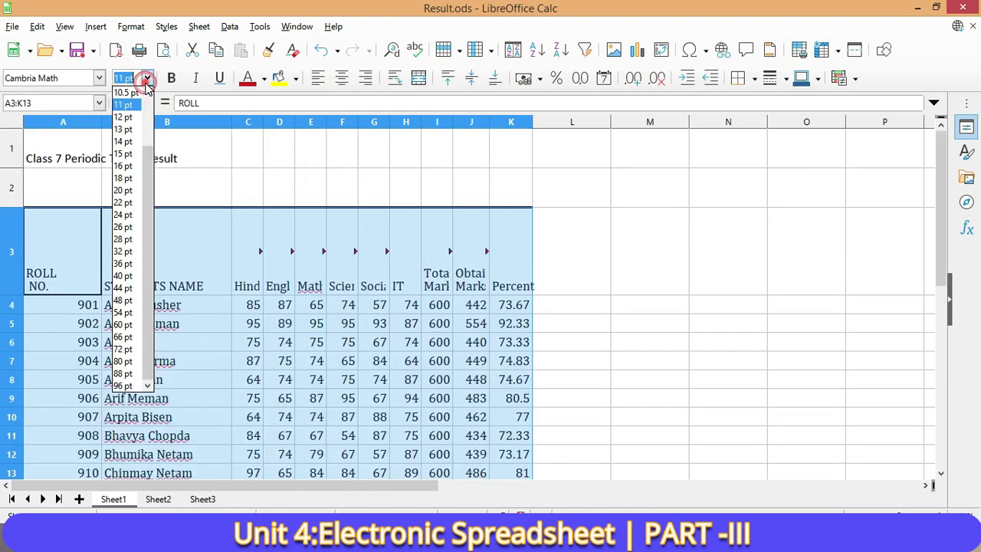
left_click(123, 141)
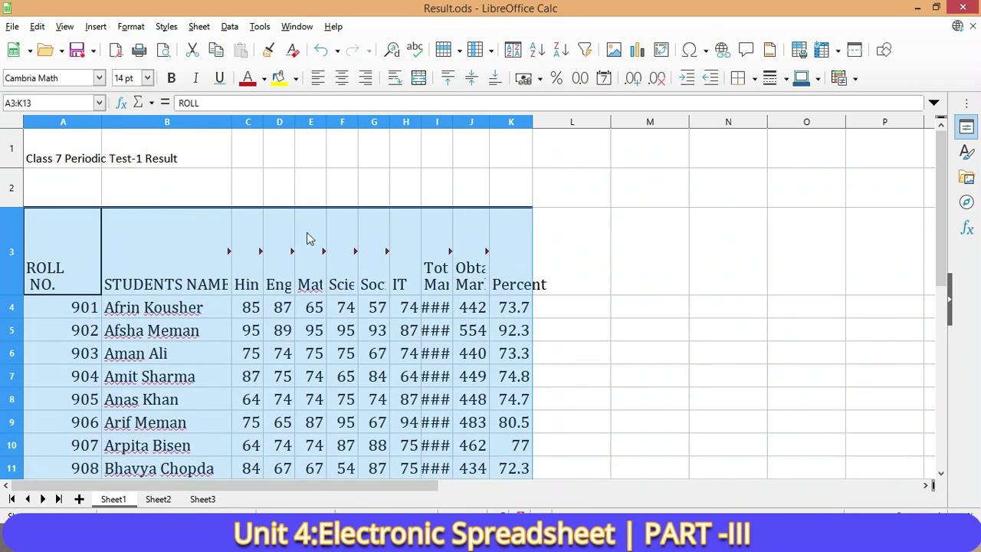
- Autofit columns I (Total Marks) and K (Percent) to show their full values
double_click(452, 122)
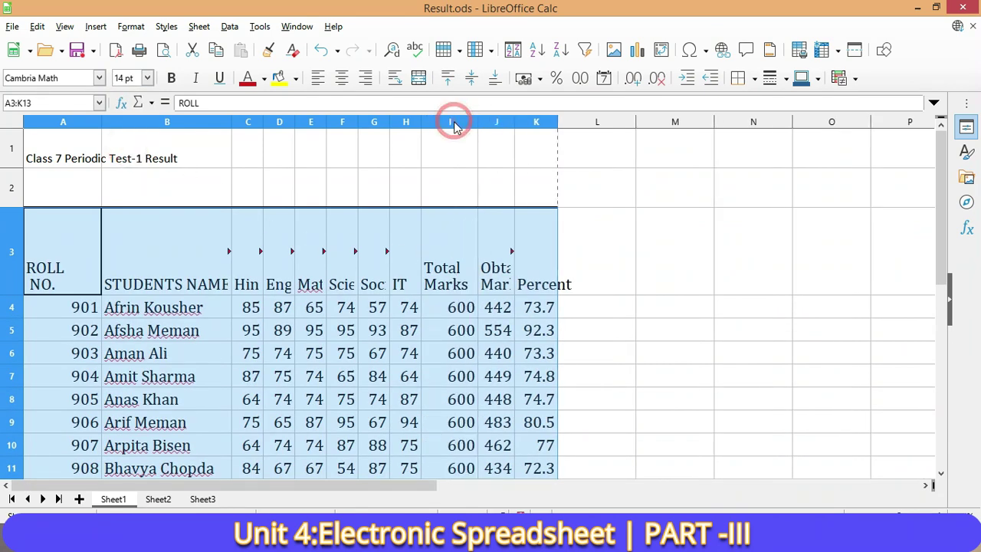
left_click(573, 250)
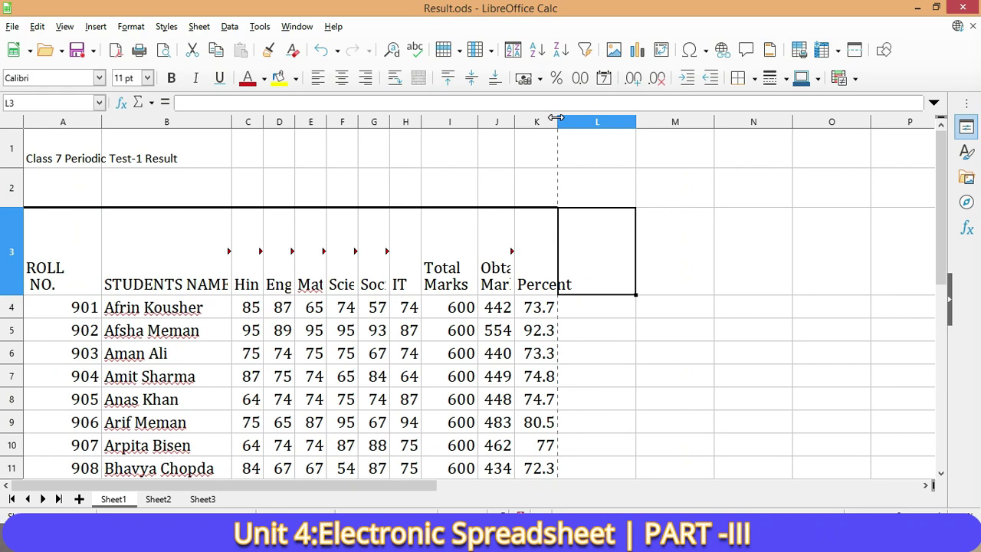
double_click(557, 122)
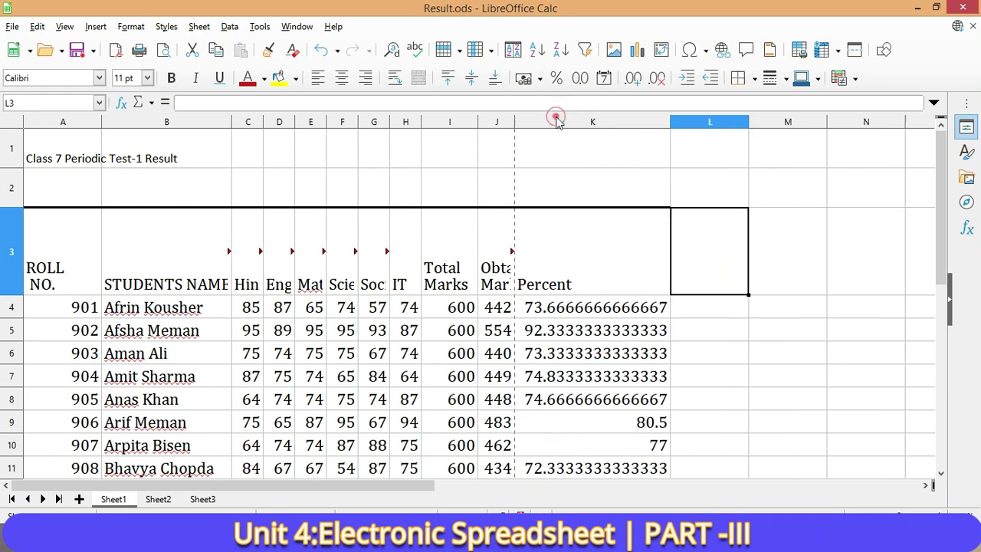
left_click(696, 371)
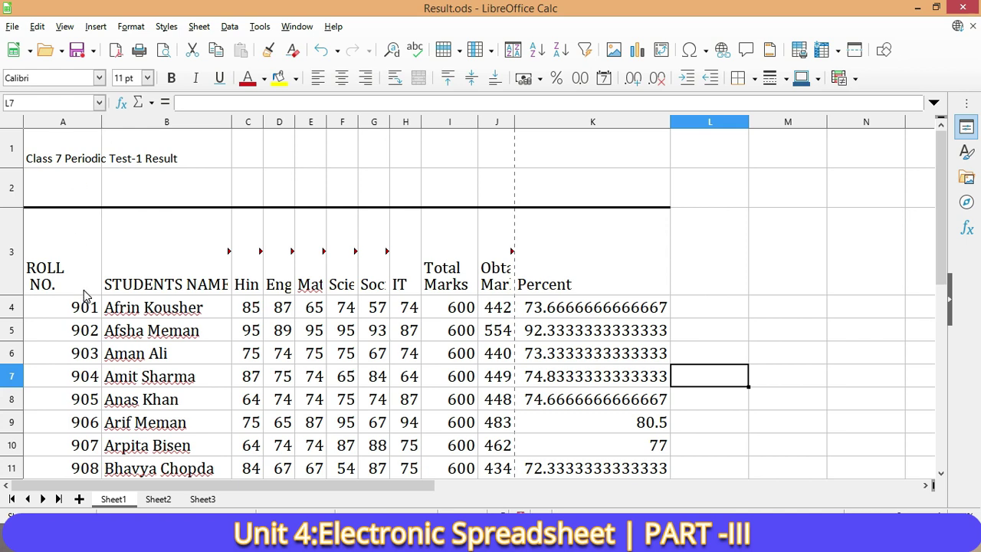
- Make the row 3 headings from ROLL NO. to Percent bold
left_click(98, 325)
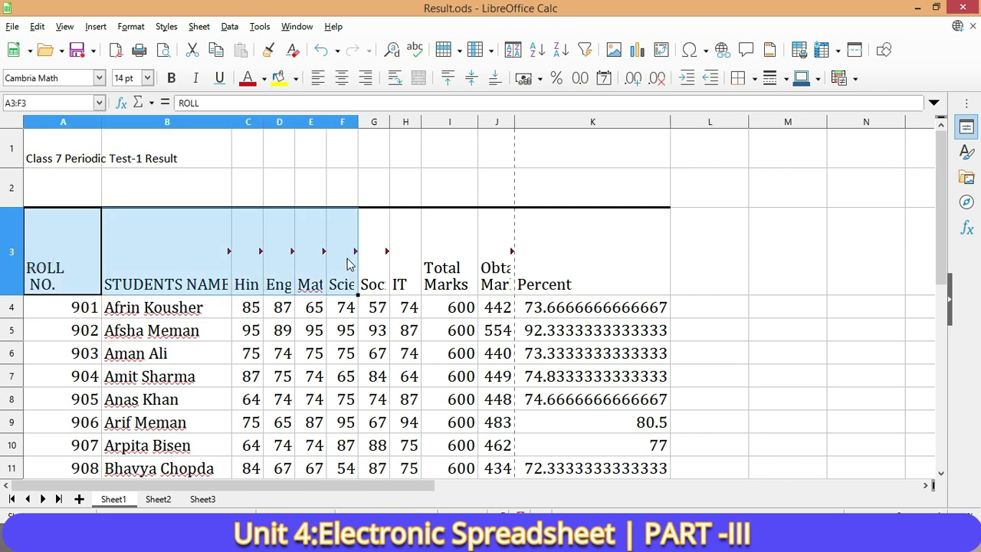
left_click_drag(35, 222, 591, 245)
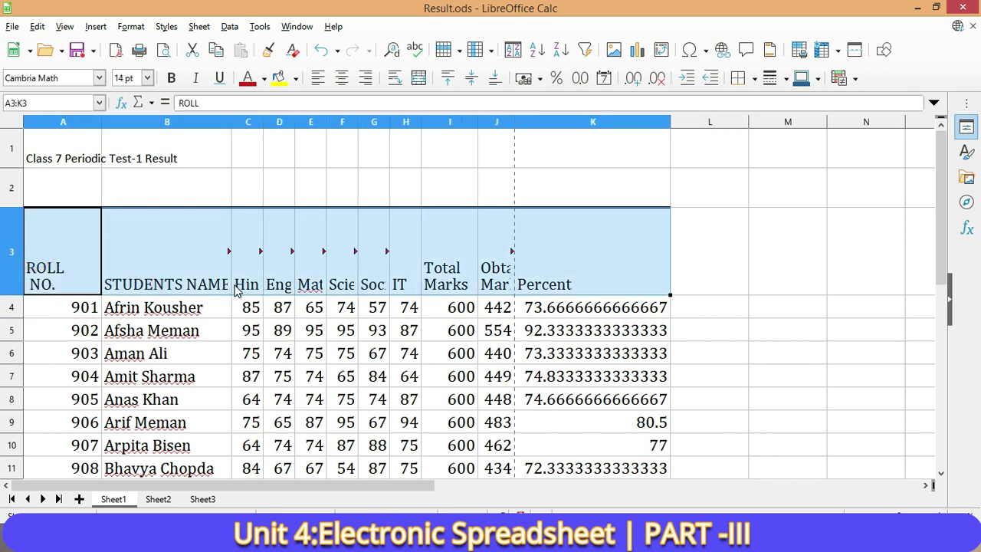
left_click(173, 79)
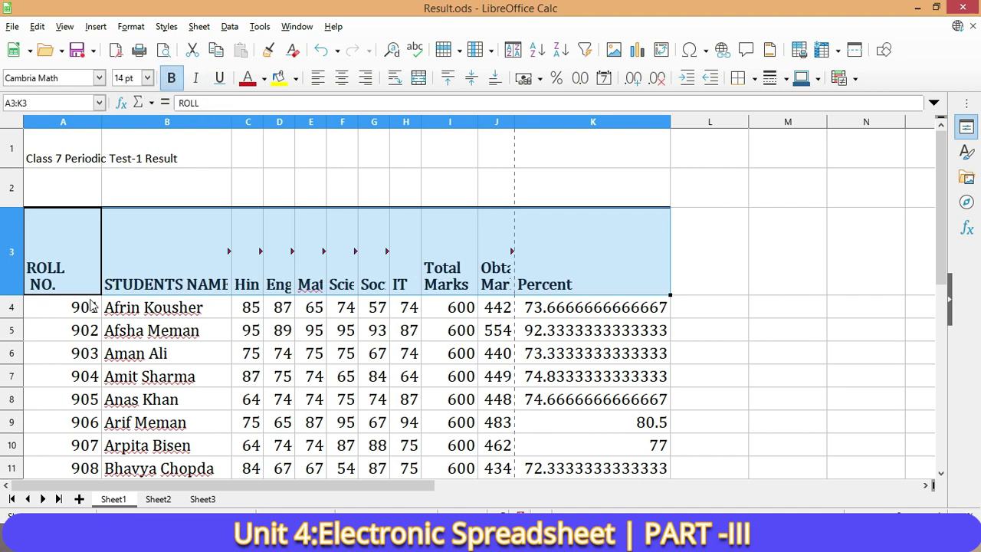
- Select the title area across rows 1–2, then return to title cell A1
left_click_drag(75, 157, 527, 154)
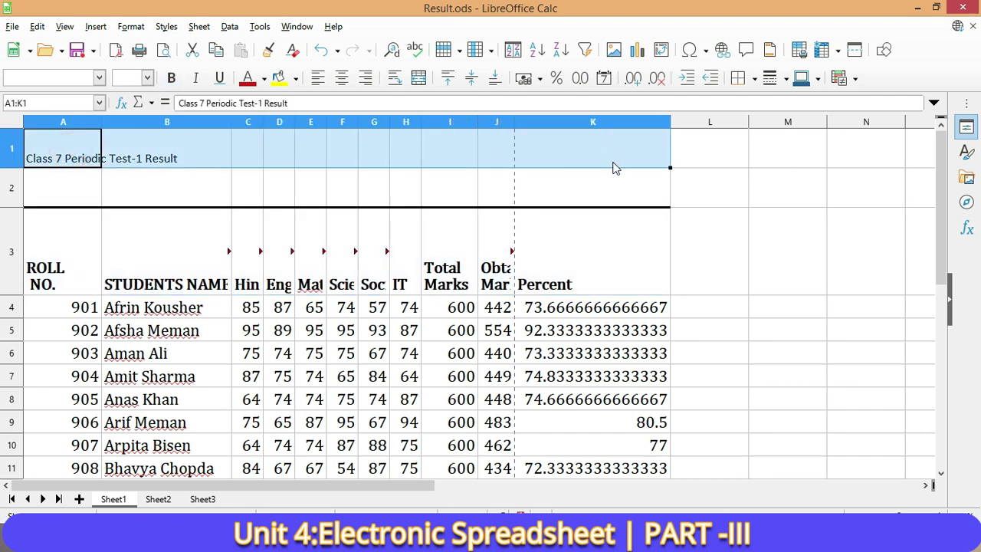
mouse_move(527, 154)
left_mouse_down()
mouse_move(172, 161)
mouse_move(611, 174)
mouse_move(623, 185)
left_mouse_up()
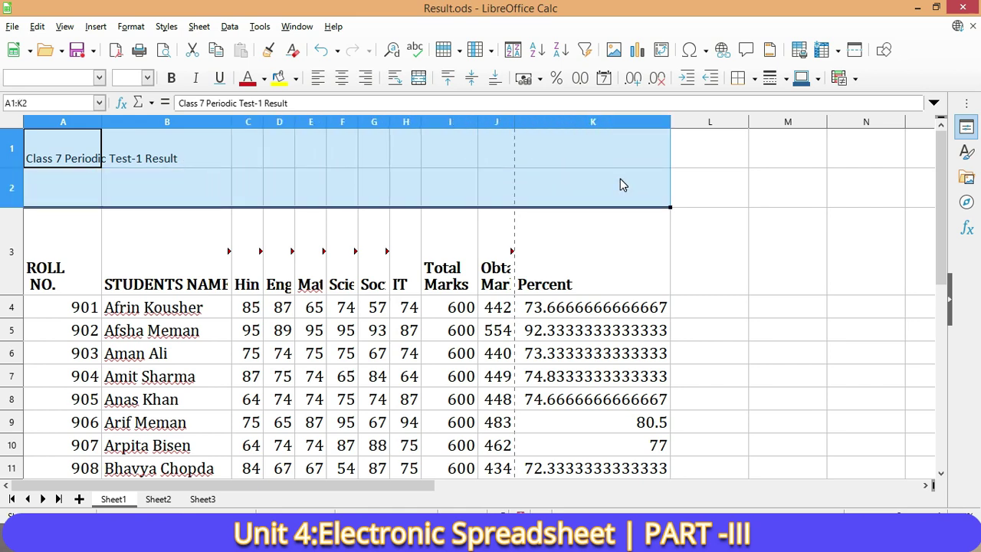
left_click(167, 187)
left_click(57, 145)
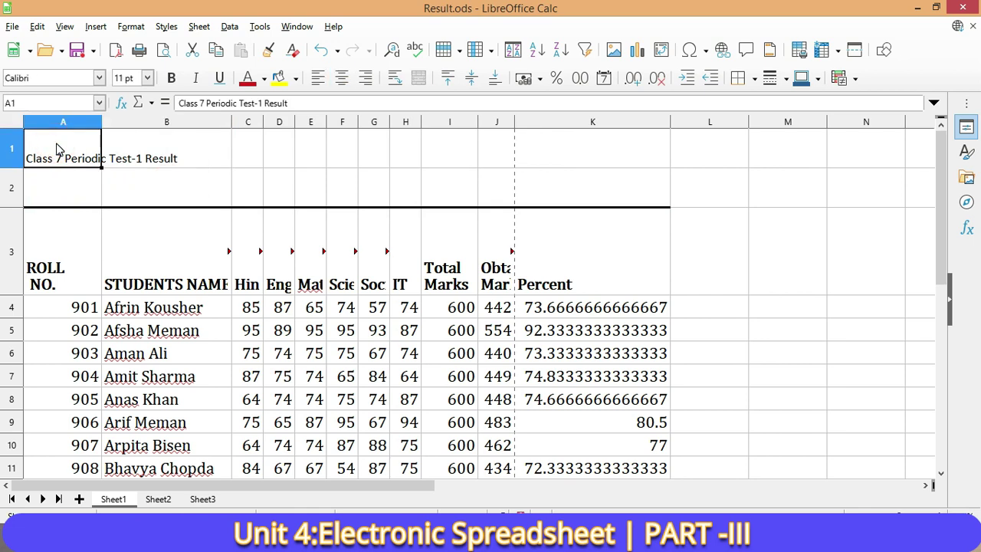
- Merge and centre A1:K2 so 'Class 7 Periodic Test-1 Result' spans the table
key("Right")
key("Right")
key("Right")
key("Right")
key("Right")
key("Right")
key("Right")
key("Right")
key("Right")
key("Right")
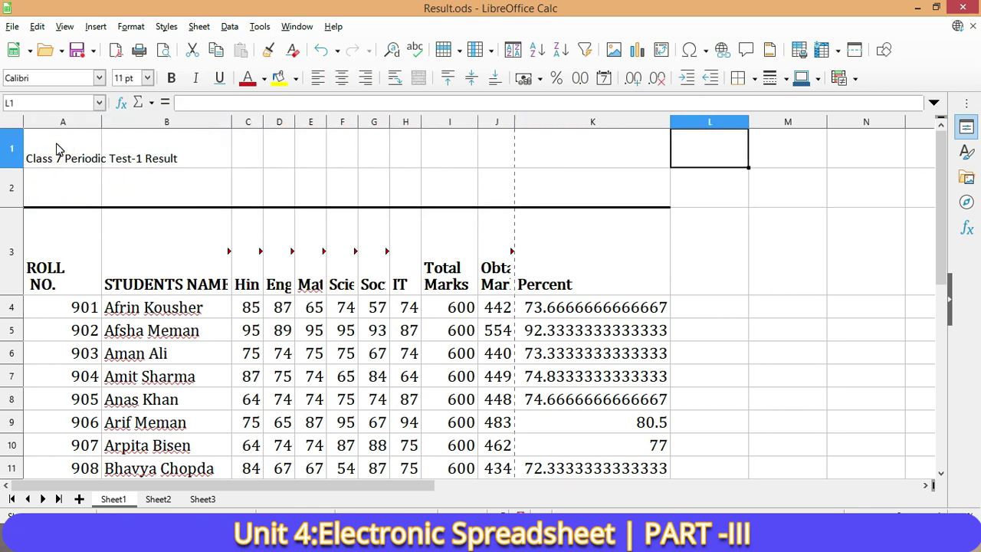
mouse_move(68, 143)
left_mouse_down()
mouse_move(451, 135)
mouse_move(614, 153)
mouse_move(618, 178)
left_mouse_up()
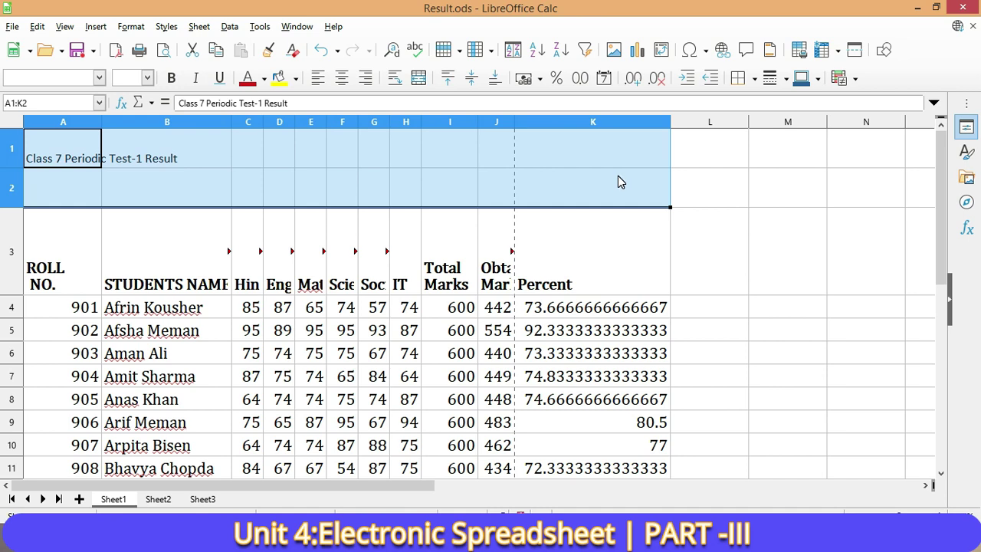
left_click(421, 79)
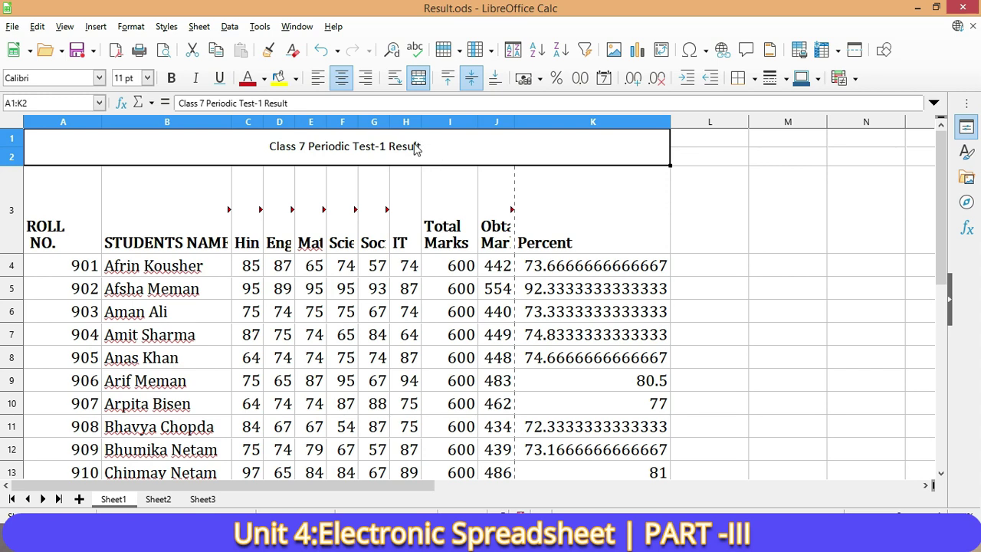
left_click(147, 77)
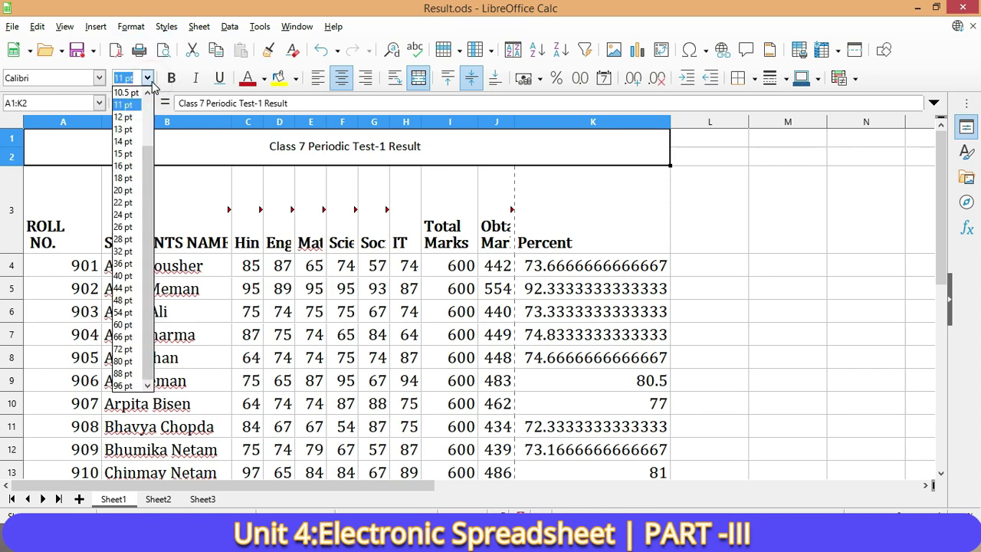
left_click(124, 255)
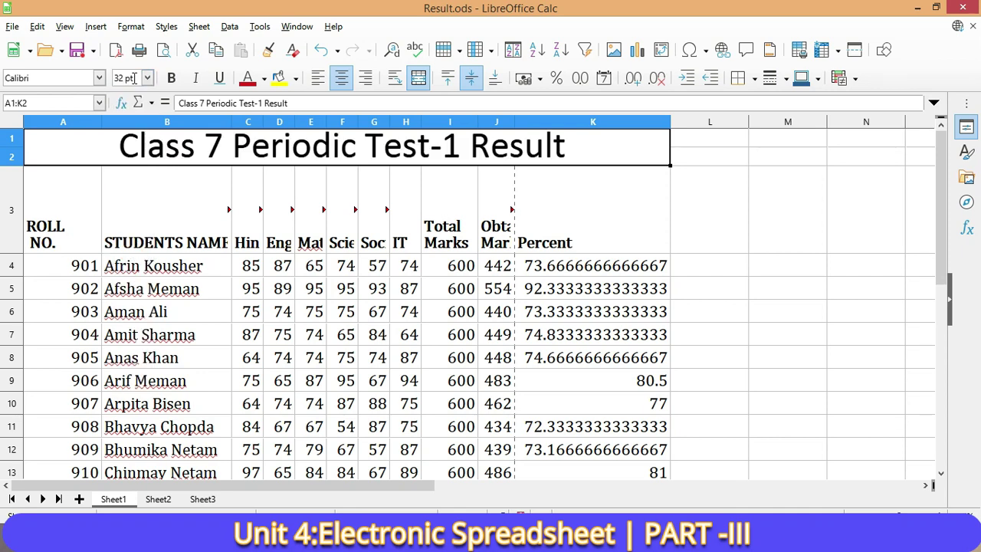
left_click(99, 78)
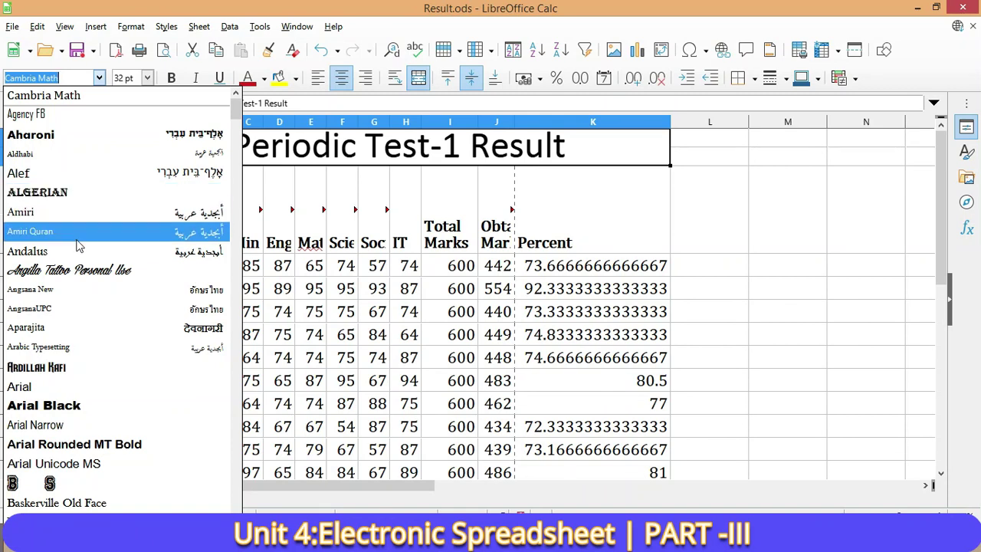
key("Return")
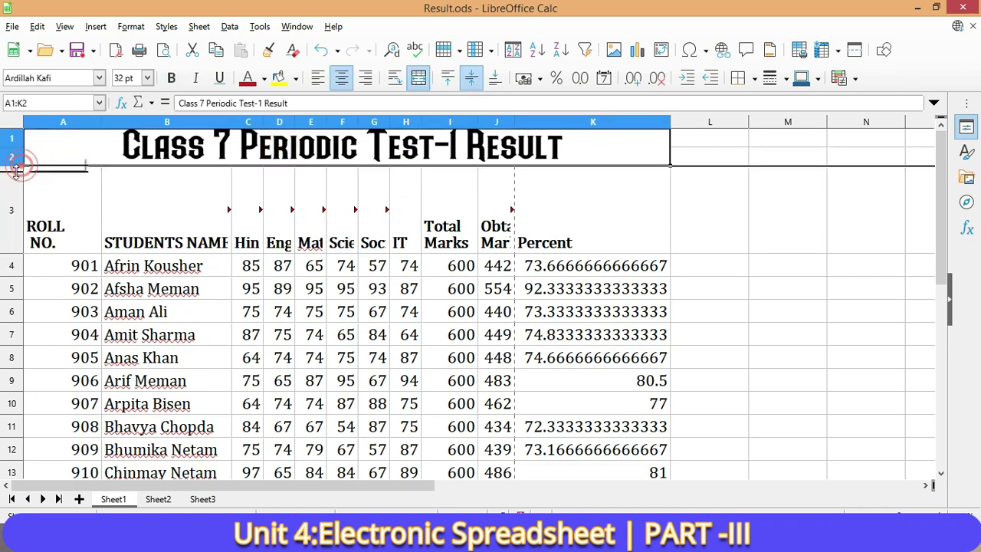
- Make the title row slightly taller and italicize and underline the title
left_click_drag(16, 166, 50, 175)
left_click(377, 212)
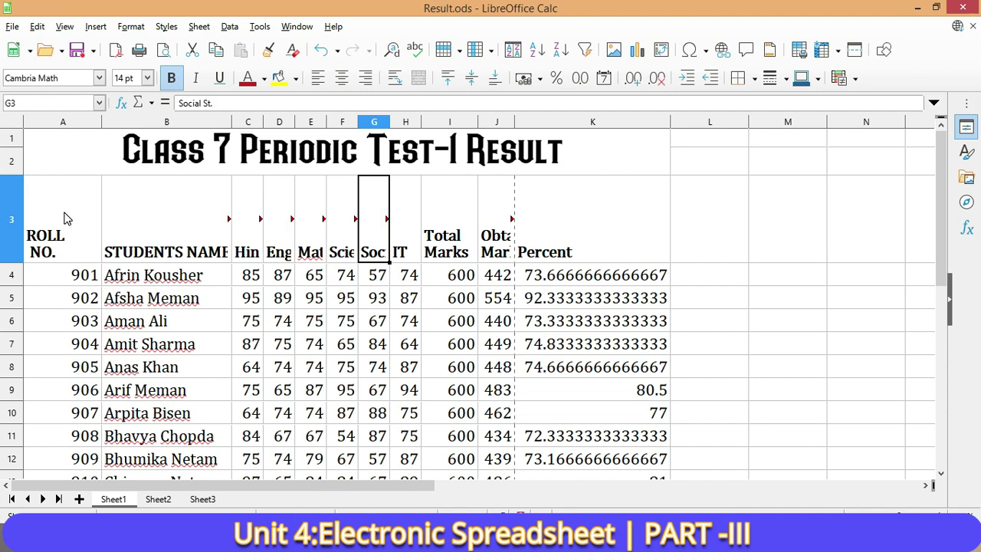
left_click(203, 166)
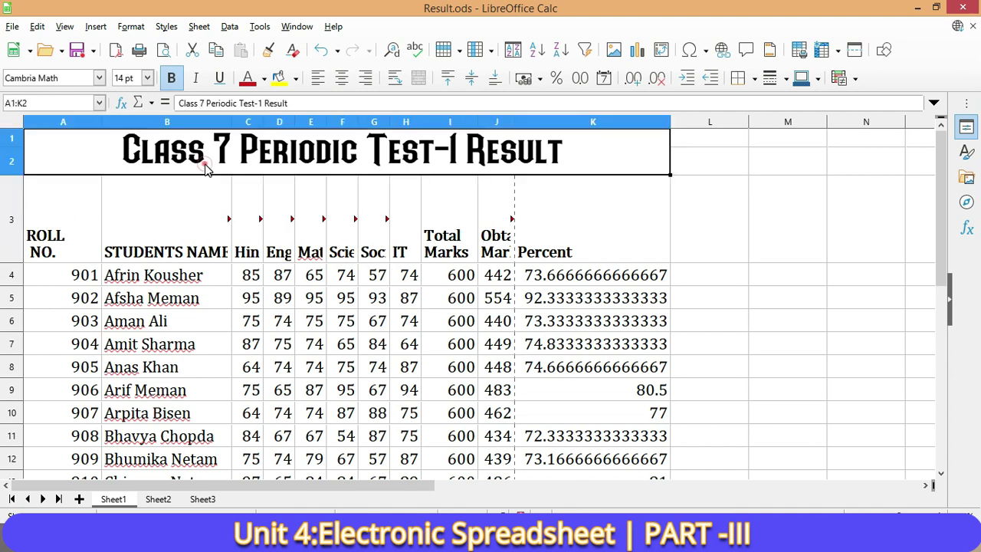
left_click(201, 81)
left_click(219, 80)
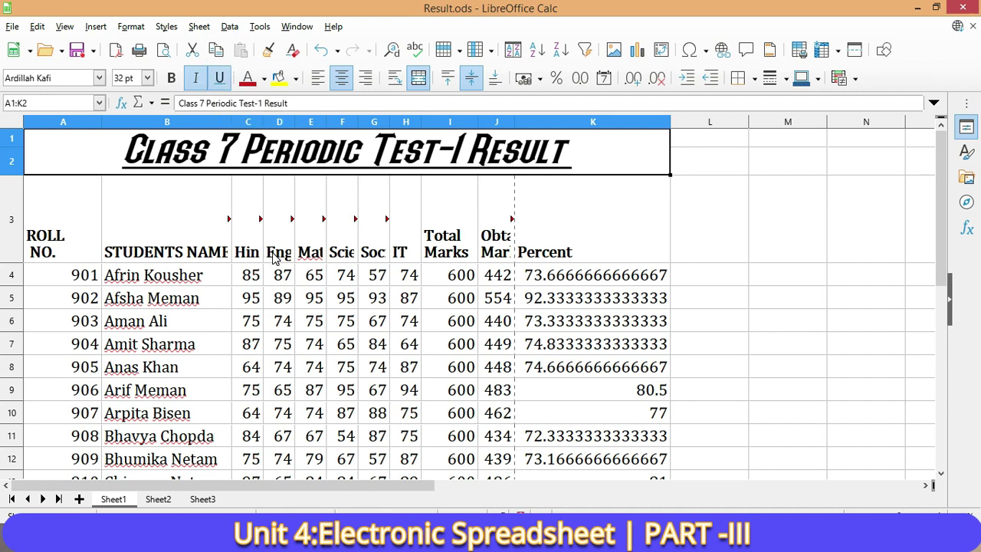
left_click(406, 298)
- Widen column C so the Hindi header fits
left_click_drag(60, 209, 495, 203)
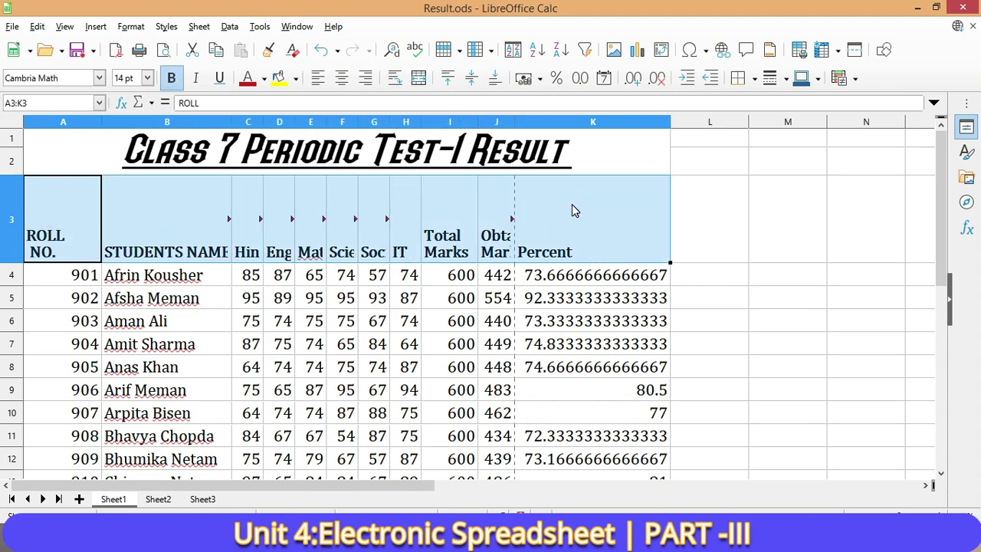
left_click_drag(495, 203, 252, 220)
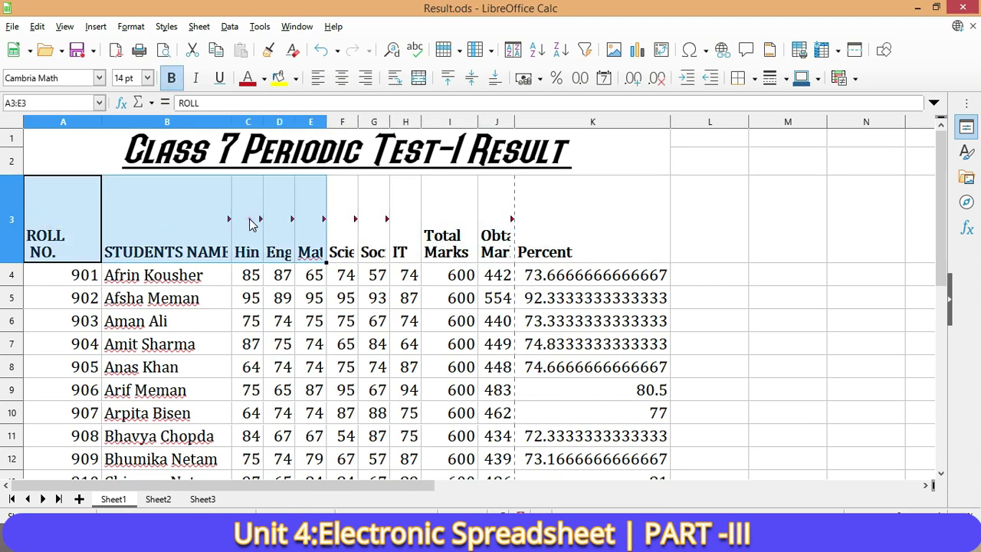
left_click(253, 218)
left_click_drag(261, 122, 282, 122)
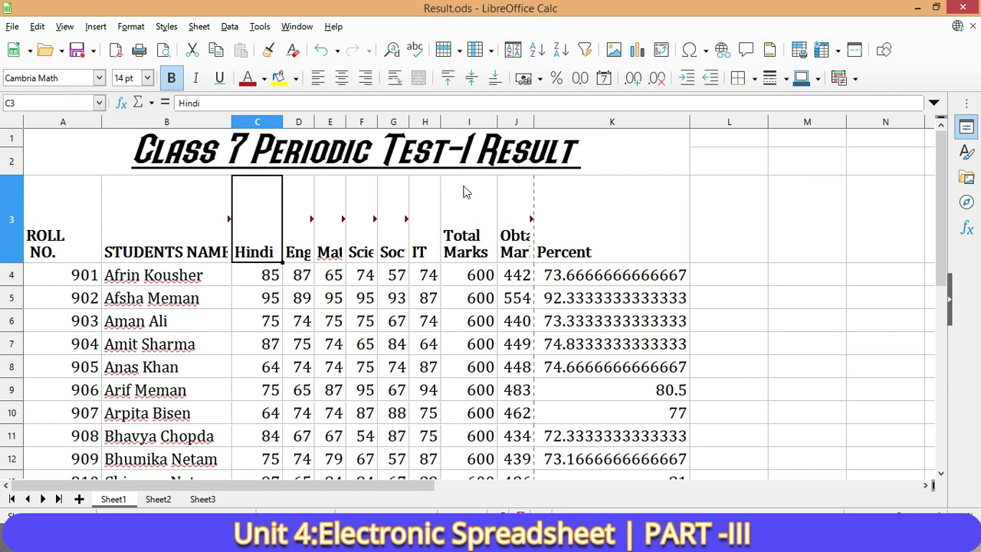
- Select the header cells from Hindi through Percent (C3:K3)
left_click(258, 210)
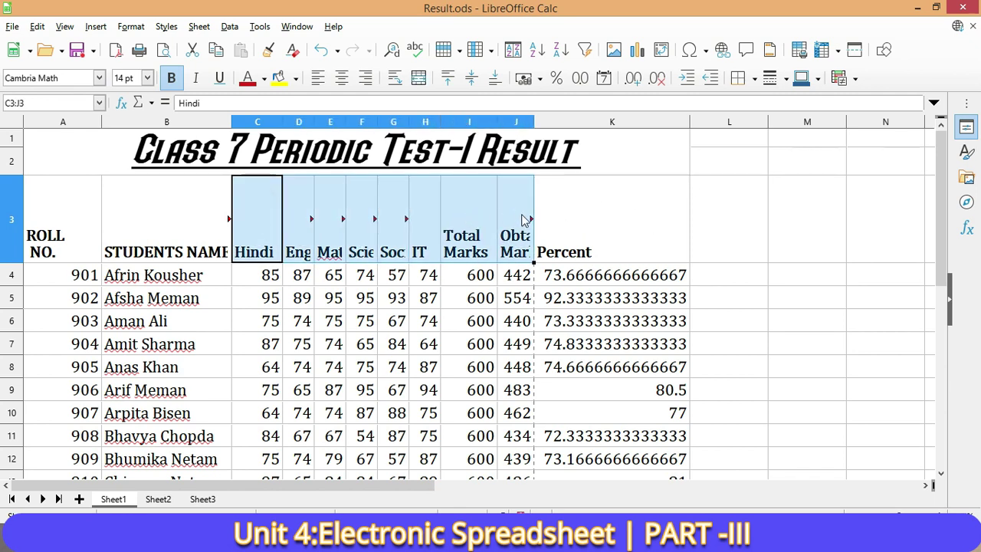
left_click_drag(259, 214, 559, 218)
scroll(389, 369, "down", 7)
scroll(388, 360, "up", 2)
scroll(384, 351, "up", 3)
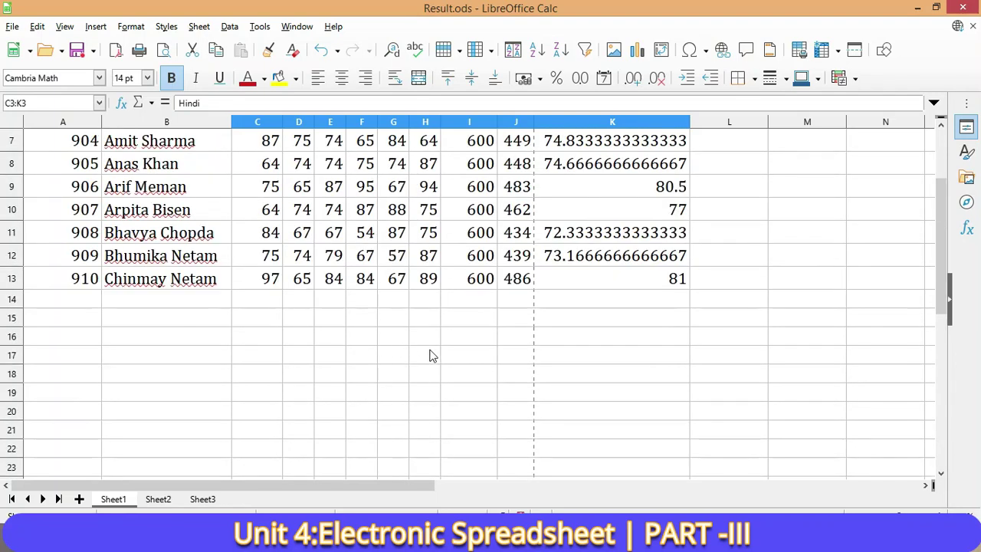
scroll(431, 355, "up", 2)
left_click(305, 222)
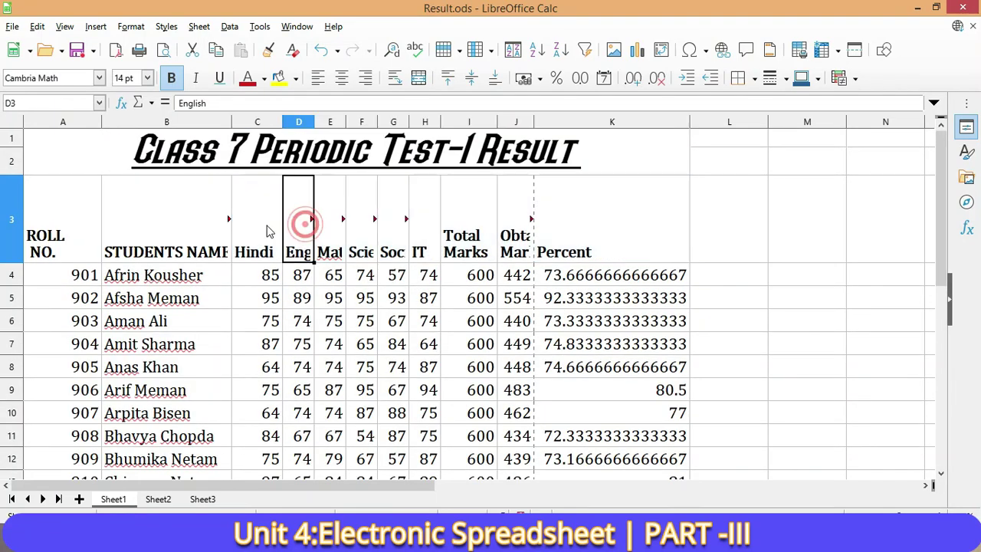
left_click(240, 221)
left_click_drag(259, 233, 596, 247)
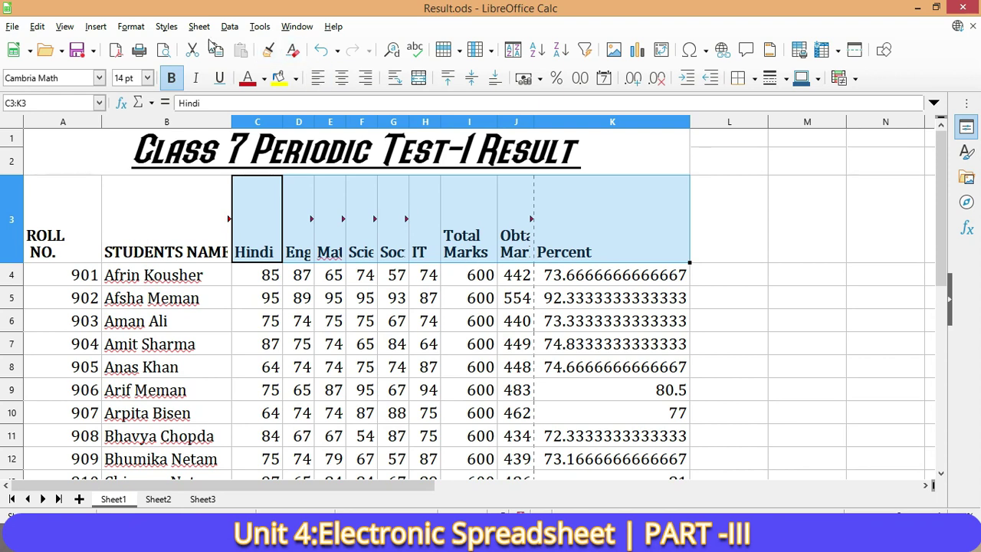
- Set the C3:K3 headings' text orientation to 90 degrees in Format Cells
left_click(146, 24)
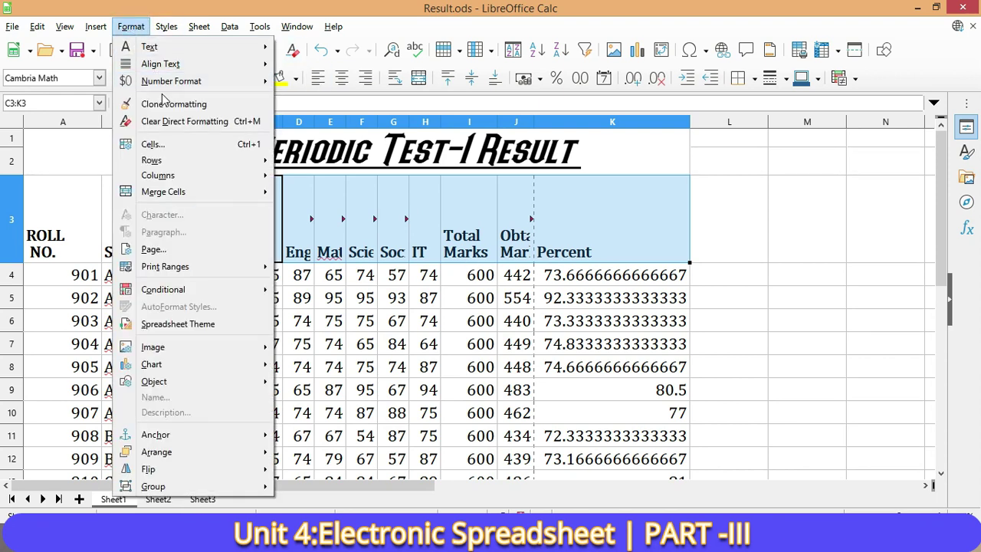
left_click(173, 145)
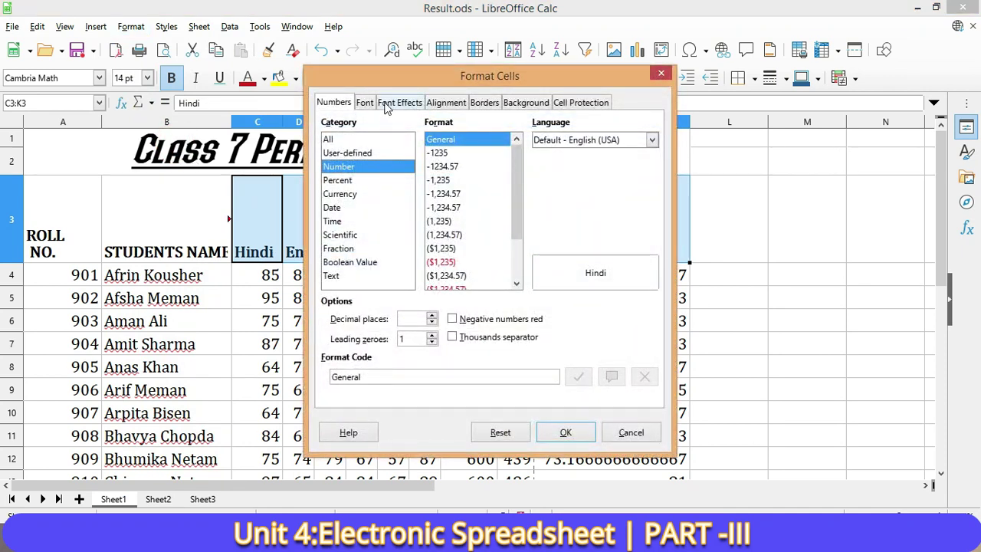
left_click(369, 104)
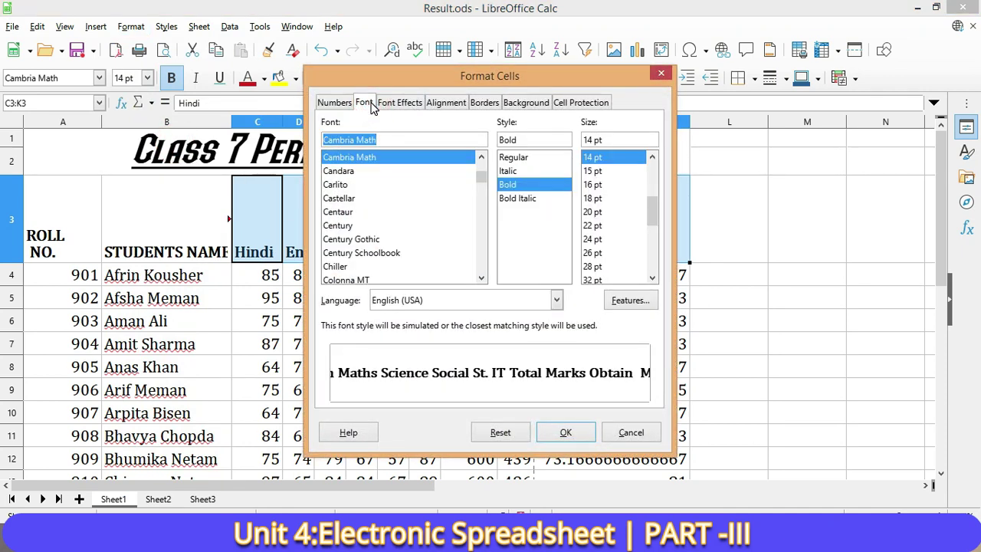
left_click(408, 104)
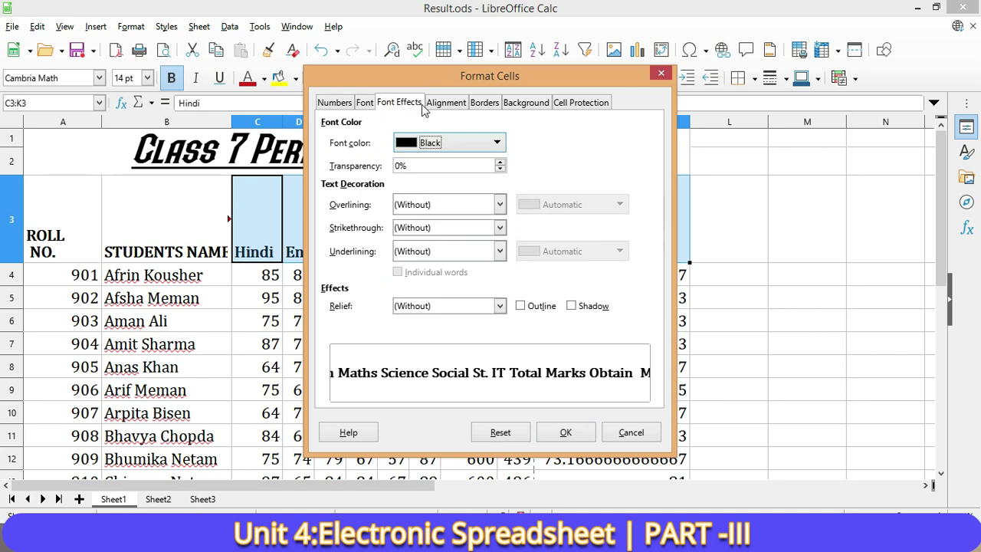
left_click(443, 103)
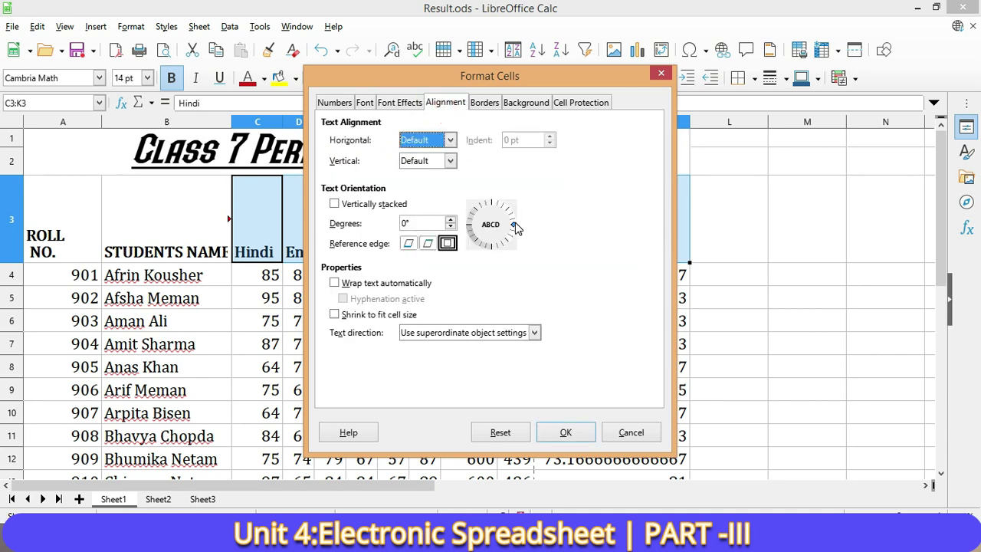
left_click_drag(514, 225, 495, 204)
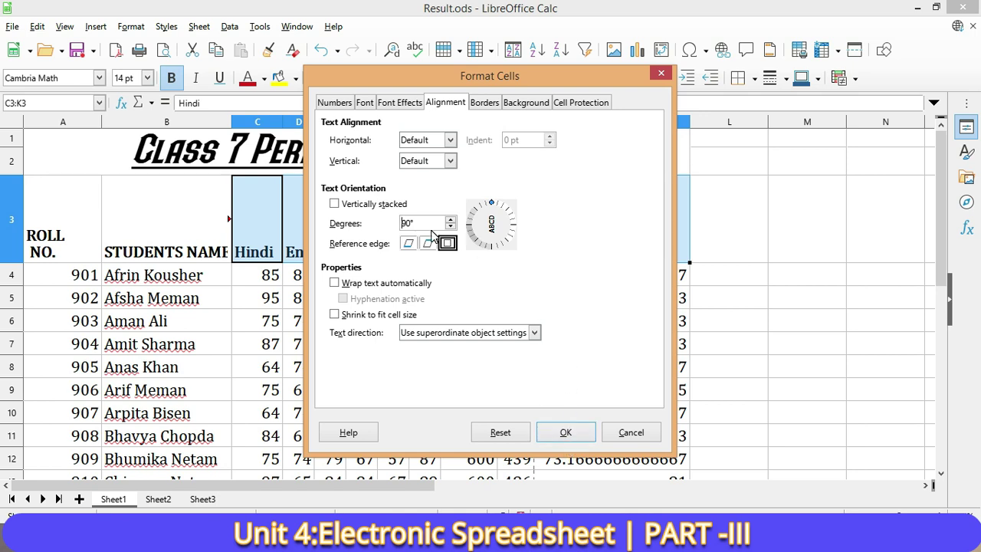
left_click(566, 432)
left_click(304, 218)
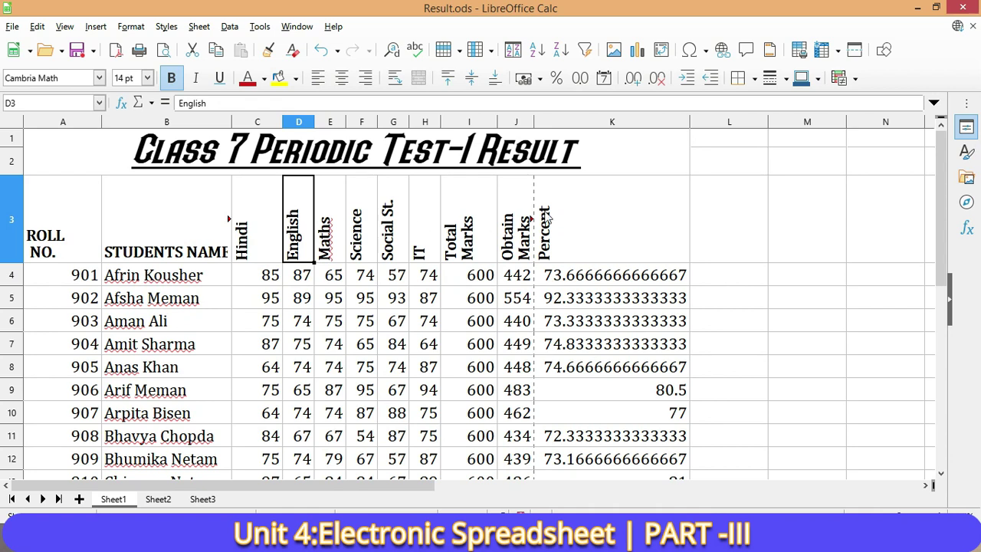
- Fill header row A3:K3 with the Light Teal 4 background colour
left_click(599, 227)
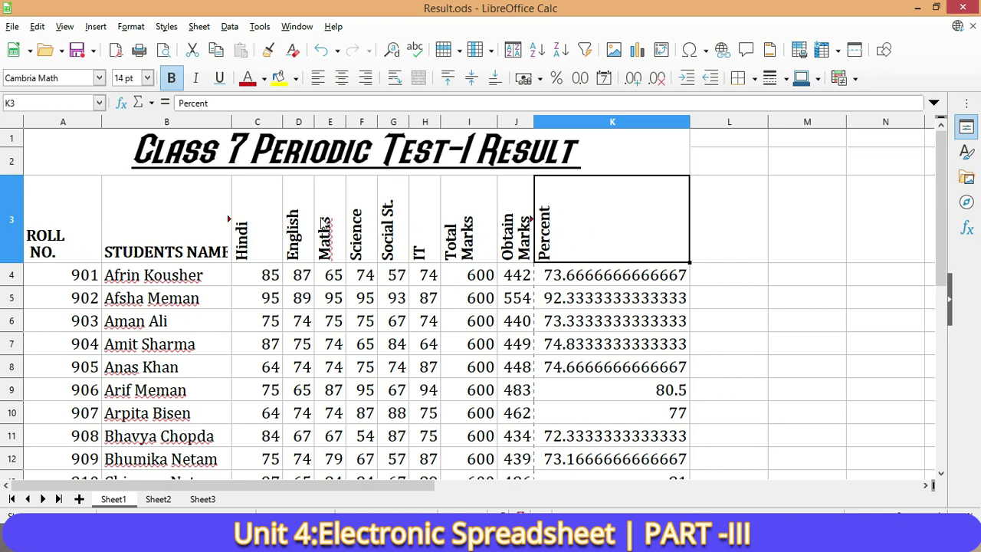
left_click_drag(86, 233, 626, 203)
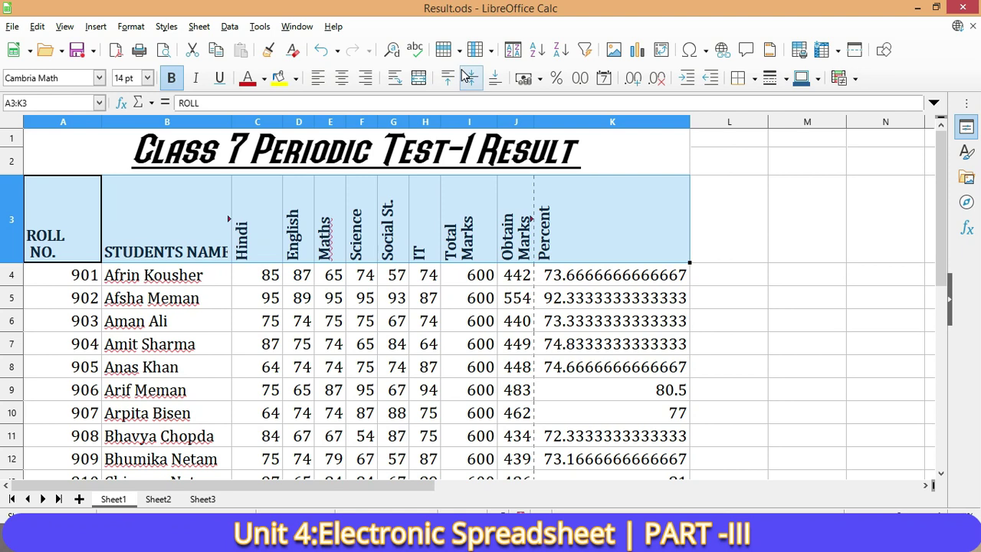
left_click(296, 78)
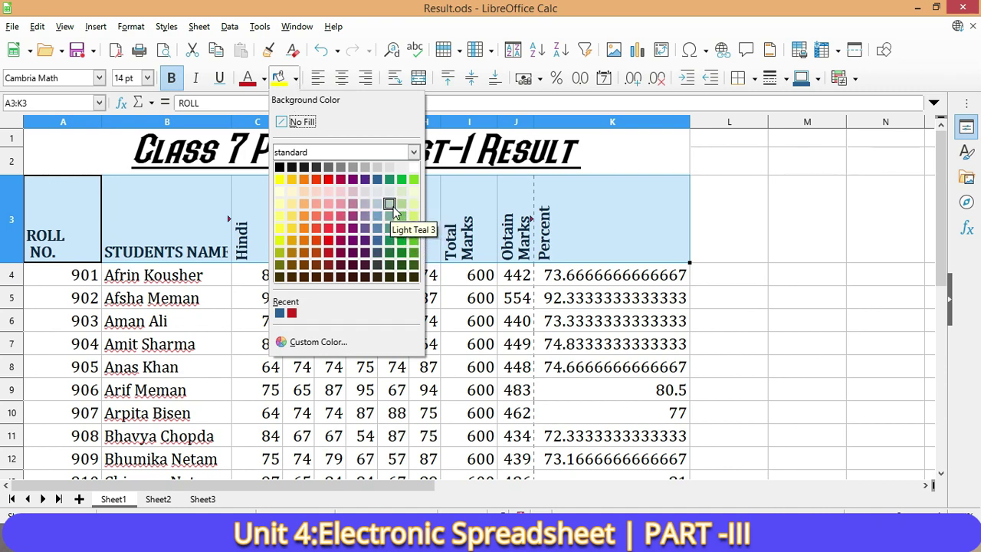
left_click(389, 204)
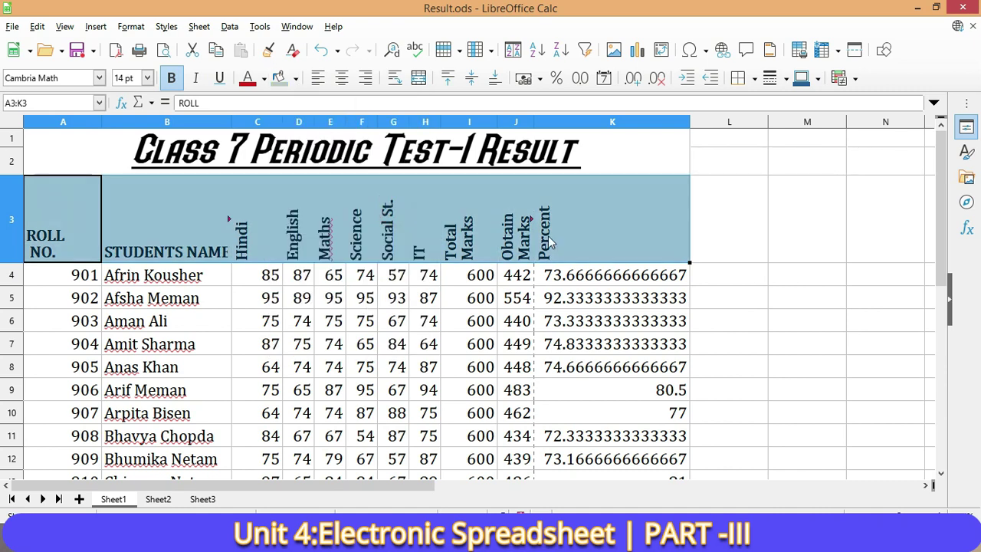
left_click(546, 274)
left_click_drag(72, 210, 597, 211)
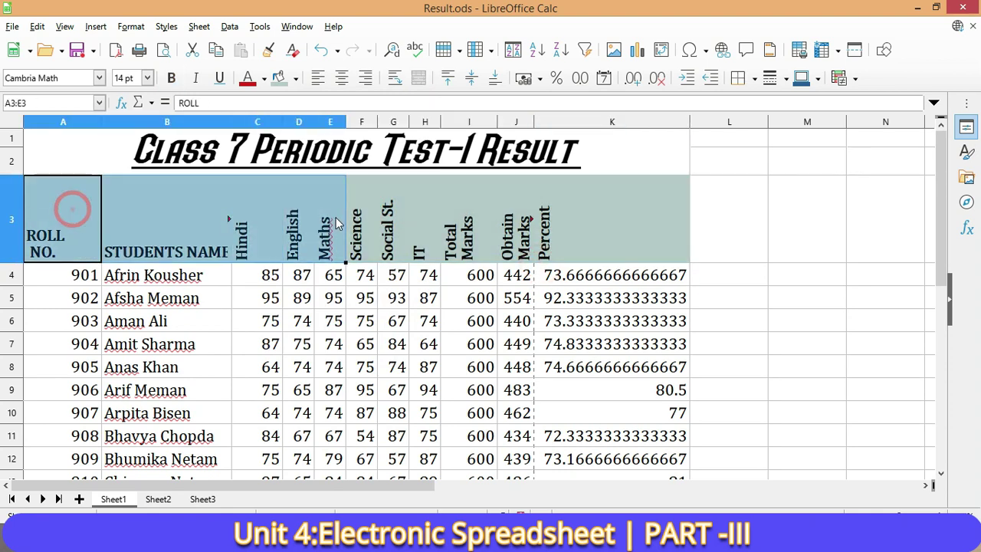
left_click(294, 77)
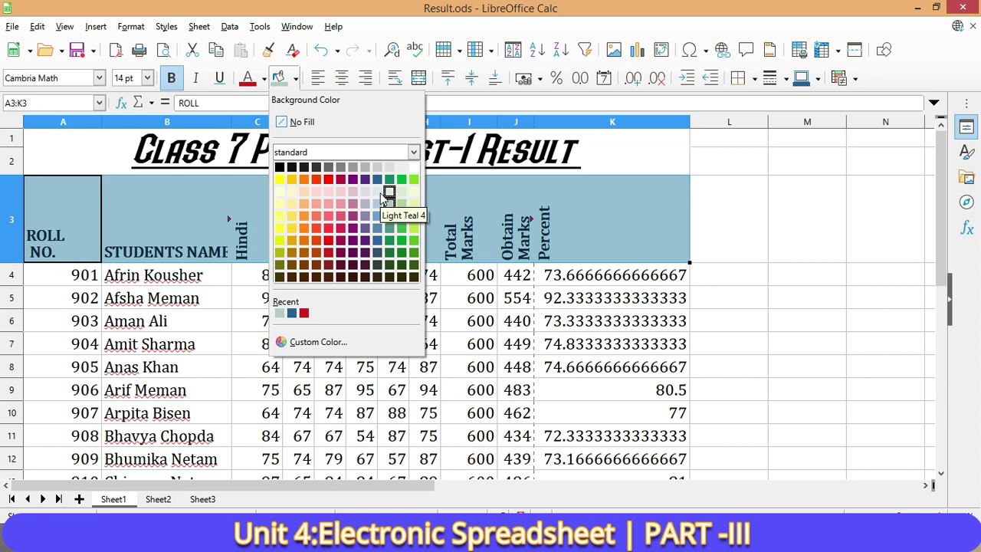
left_click(387, 192)
- Centre the ROLL NO. heading in cell A3
left_click(403, 228)
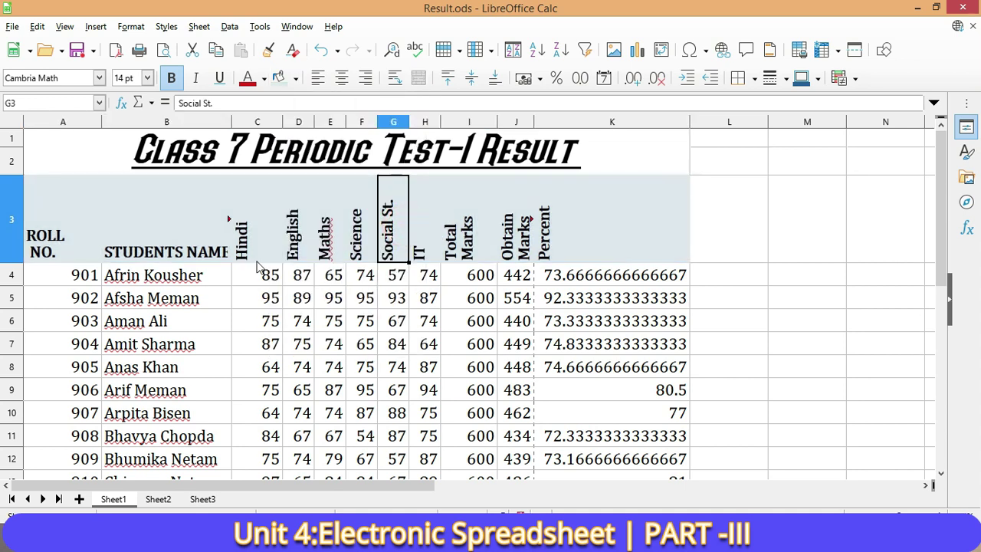
left_click(253, 253)
left_click(133, 235)
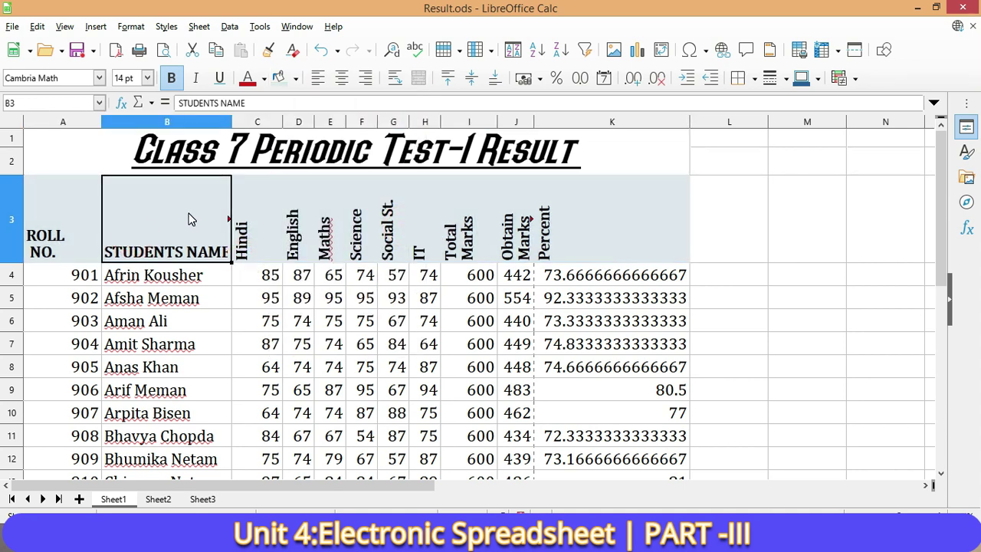
left_click(187, 244)
left_click(57, 244)
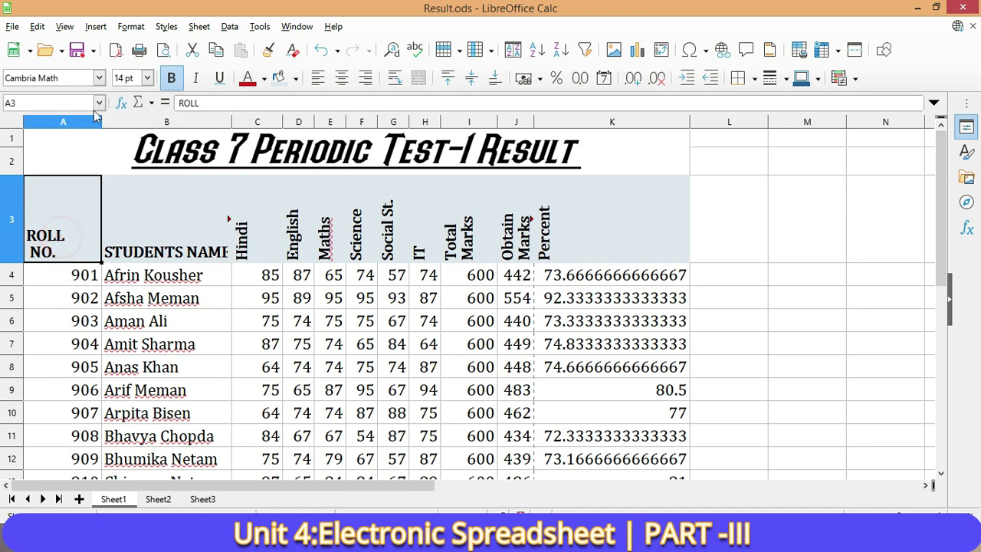
left_click(349, 86)
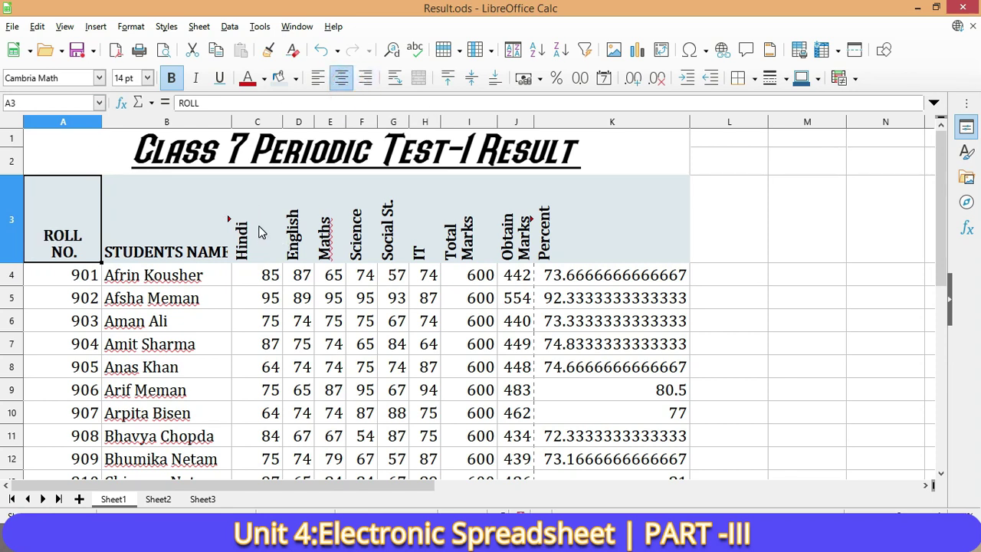
- Centre the headings from Hindi through Percent in C3:K3
left_click(153, 247)
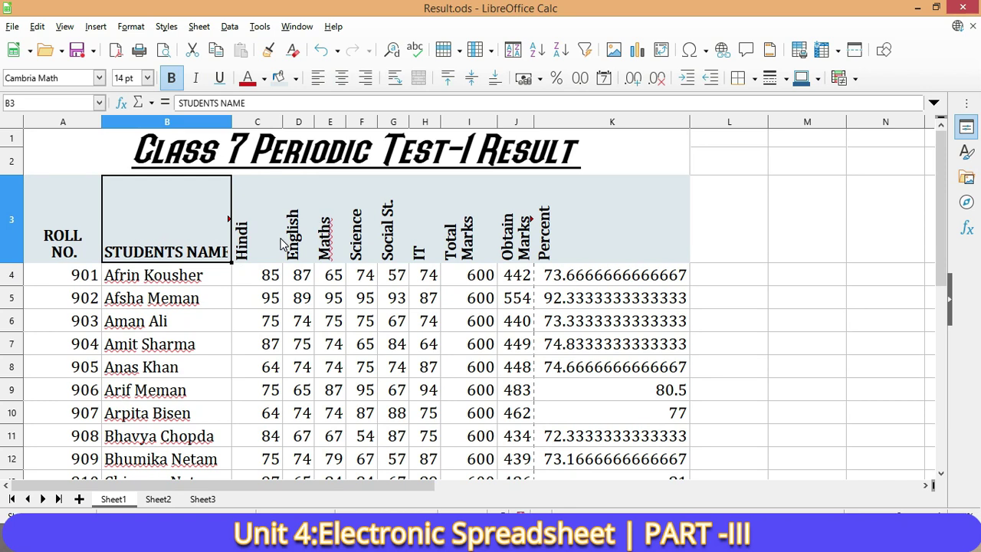
left_click_drag(242, 226, 607, 222)
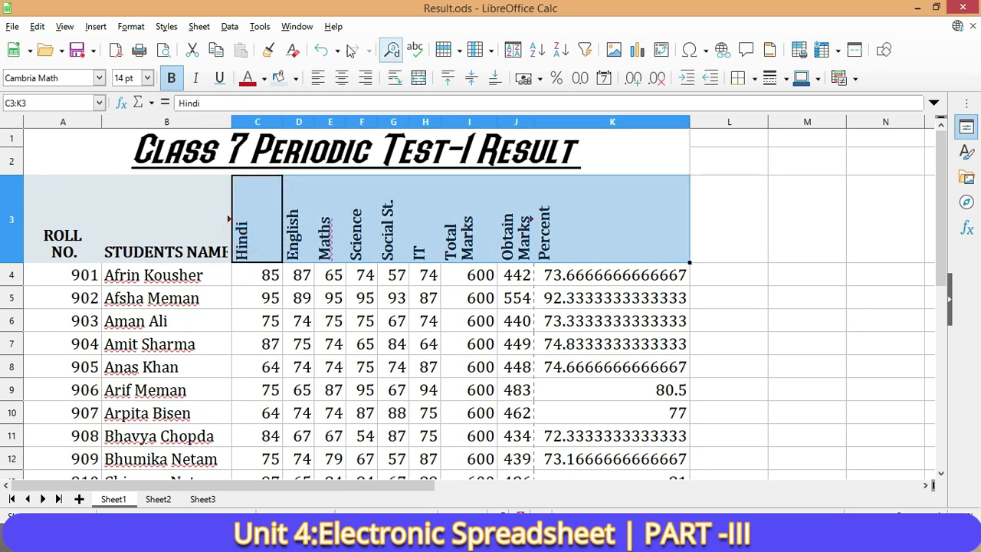
left_click(342, 77)
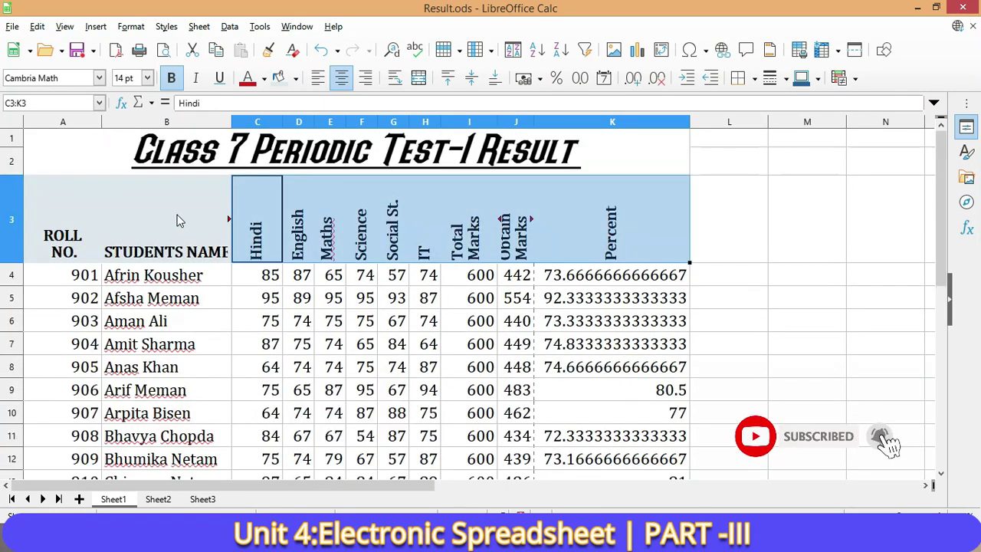
left_click(92, 274)
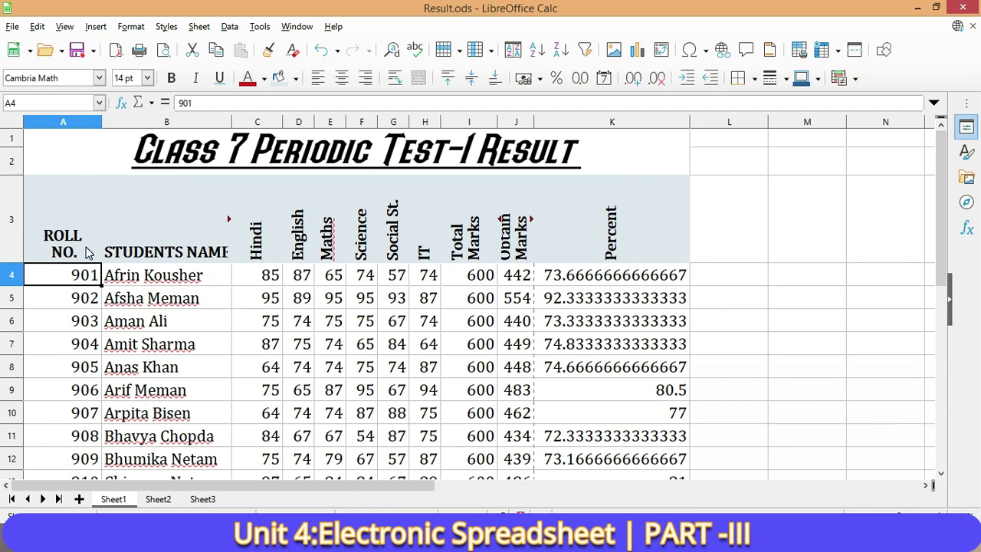
left_click(80, 273)
left_click(125, 277)
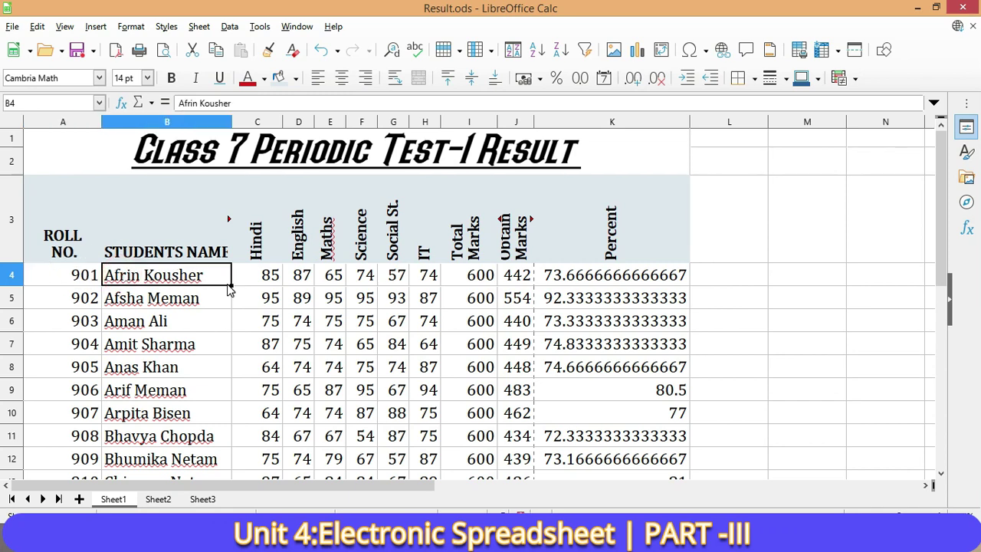
left_click(96, 280)
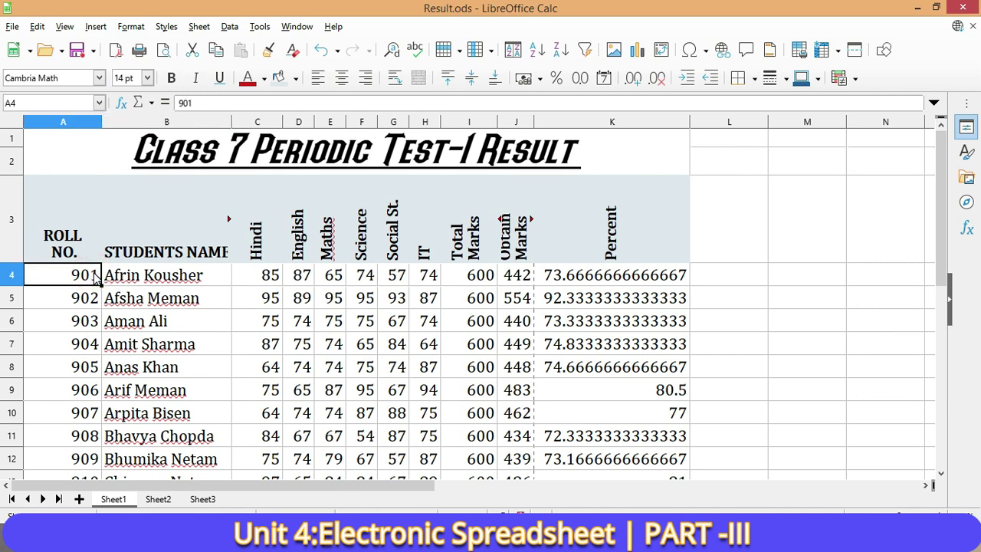
left_click(273, 281)
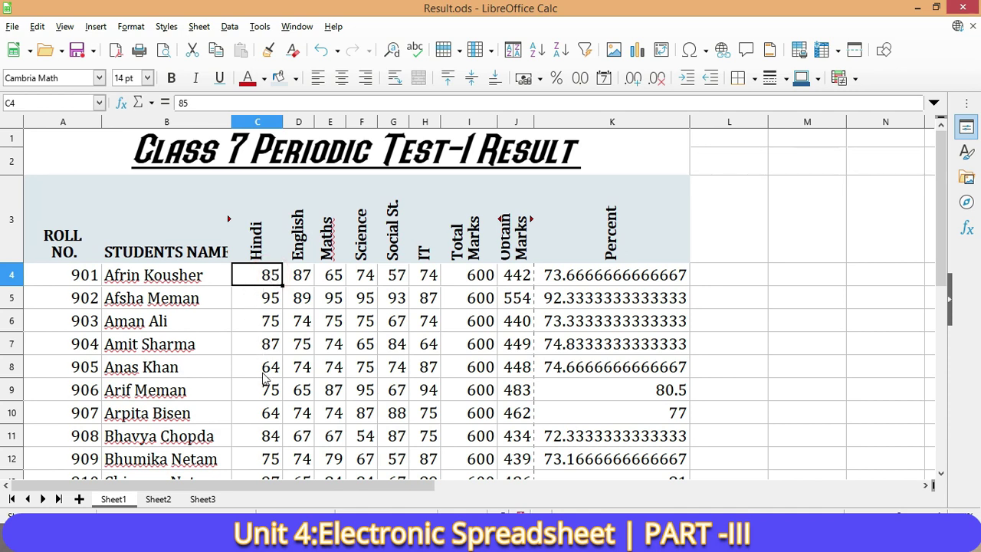
scroll(269, 337, "down", 3)
scroll(280, 314, "up", 3)
scroll(558, 270, "down", 2)
scroll(614, 265, "up", 2)
- Format K4:K13 as Number with 2 decimal places, showing values like 73.67
left_click_drag(616, 277, 607, 310)
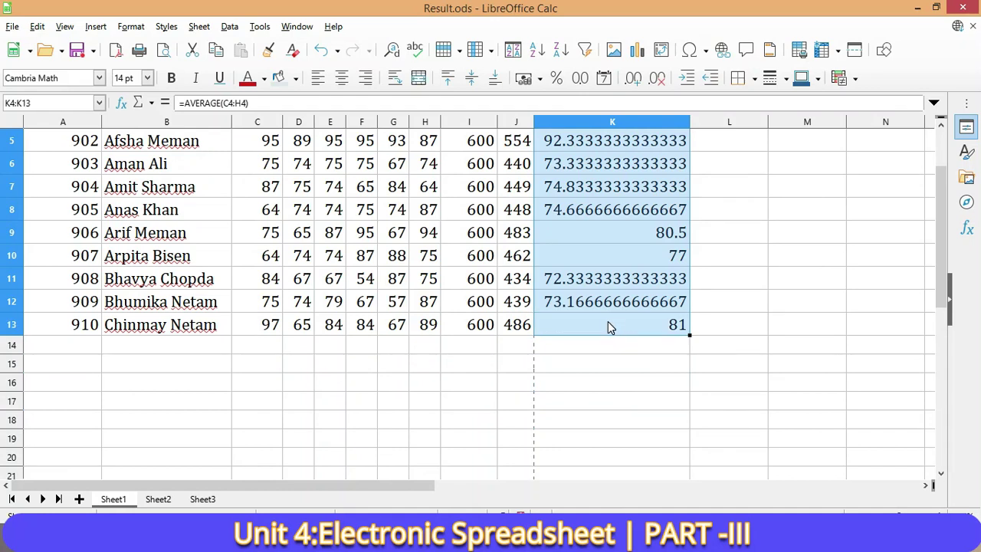
scroll(656, 290, "up", 1)
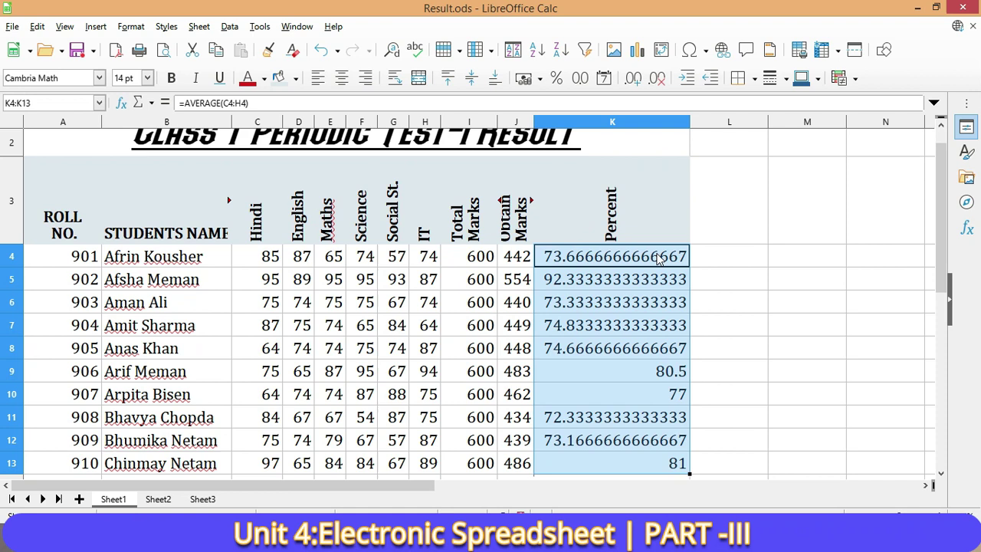
left_click(141, 29)
left_click(176, 145)
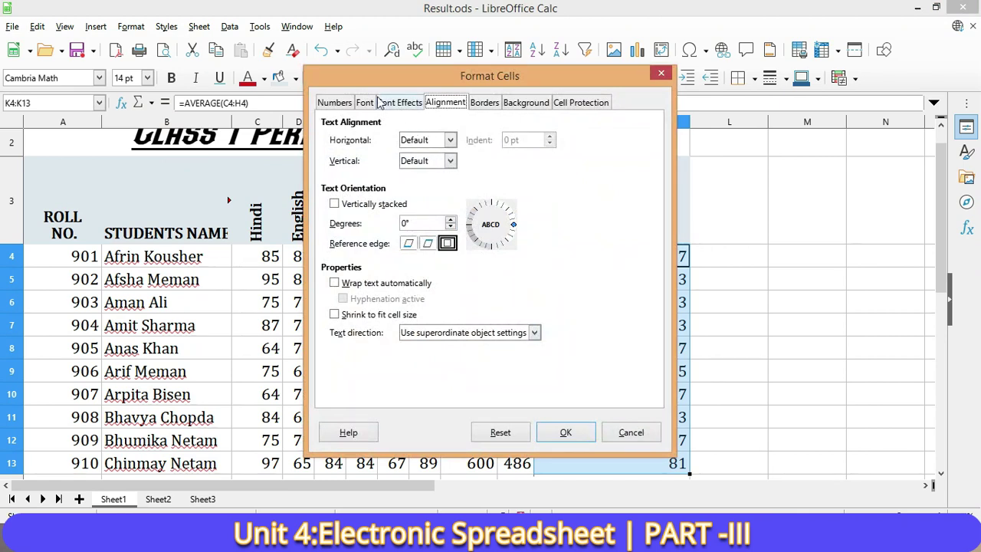
left_click(336, 102)
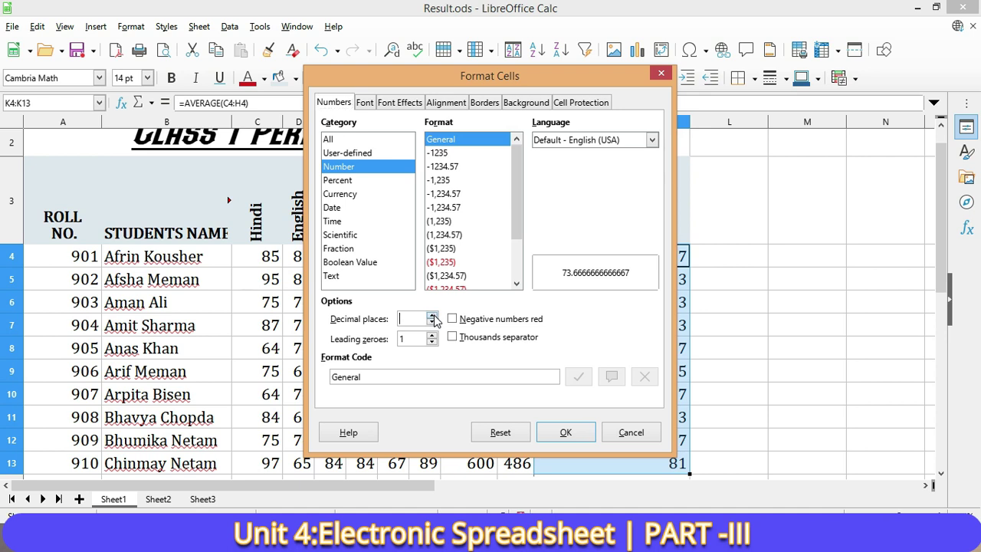
left_click(433, 316)
left_click(433, 316)
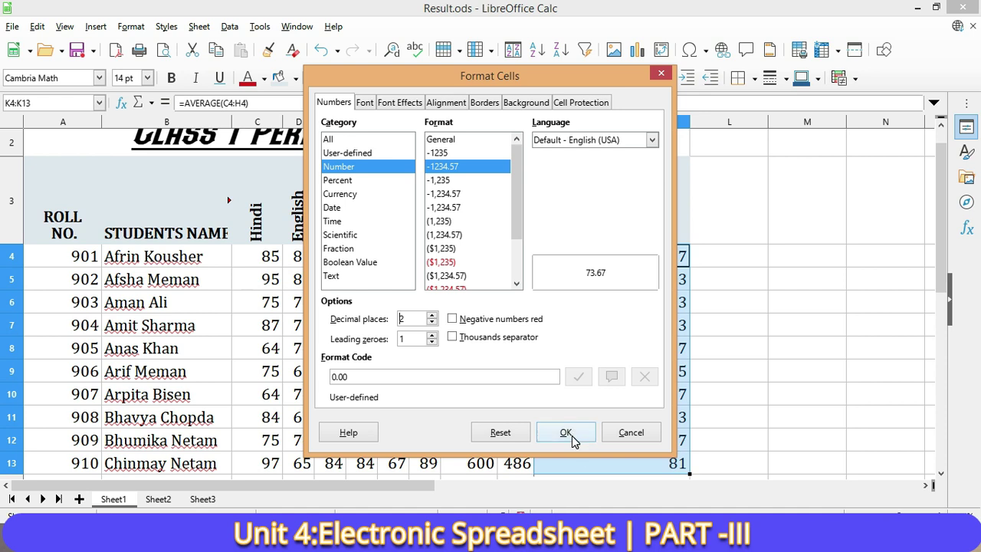
left_click(572, 435)
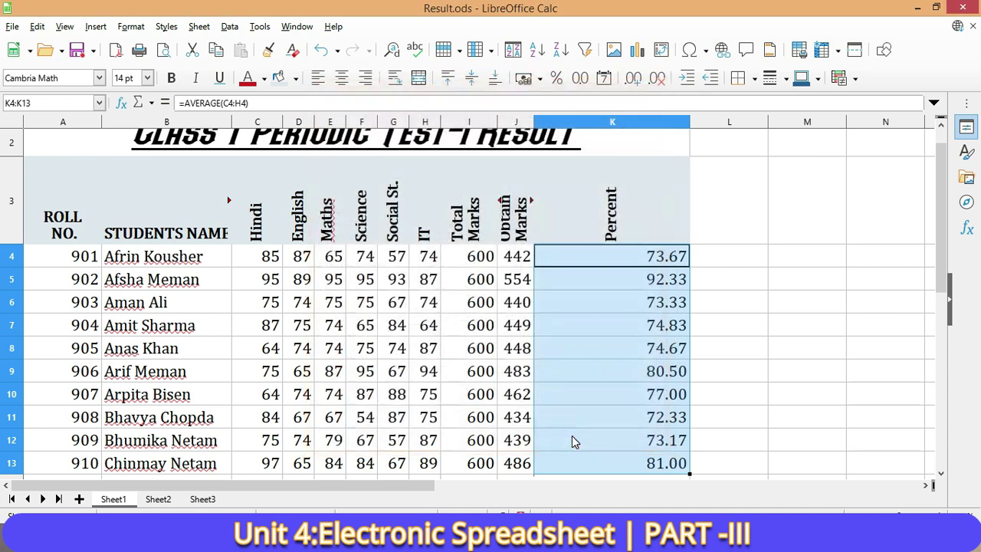
scroll(639, 326, "down", 4)
scroll(640, 325, "up", 4)
left_click(667, 280)
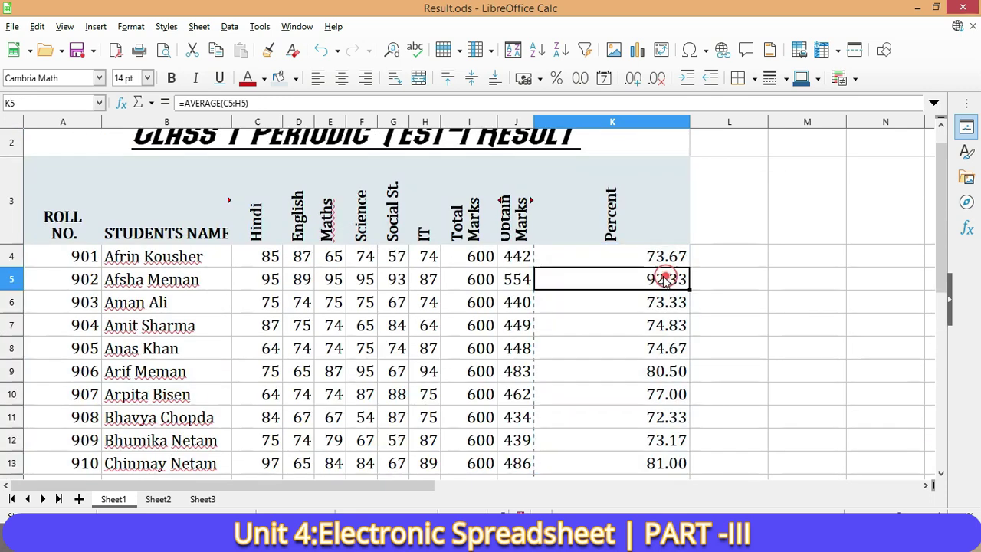
double_click(690, 121)
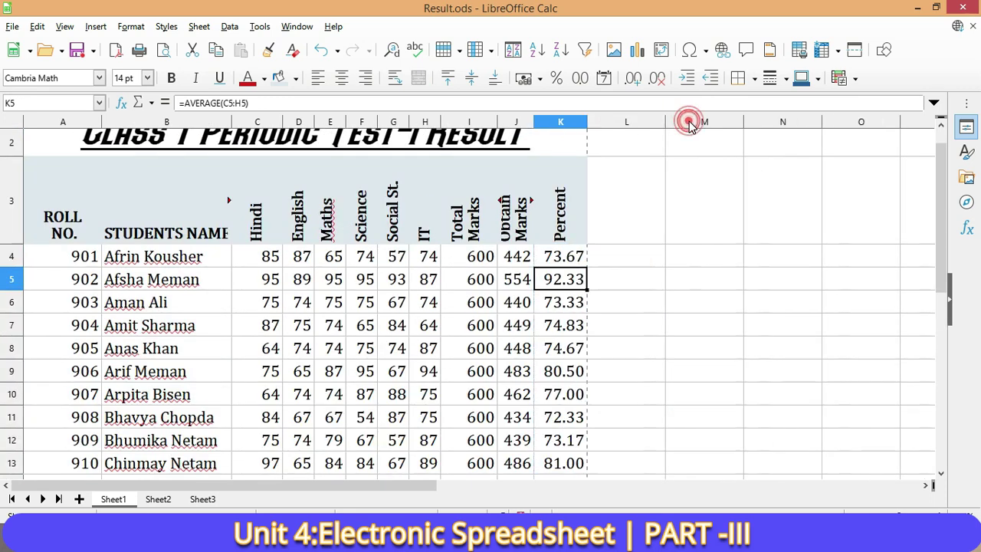
left_click_drag(587, 121, 724, 121)
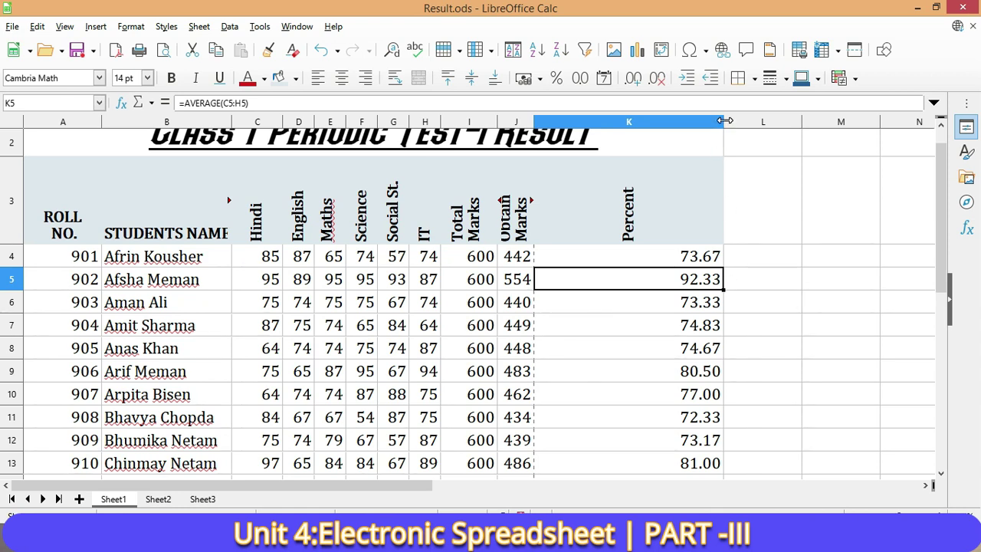
double_click(724, 121)
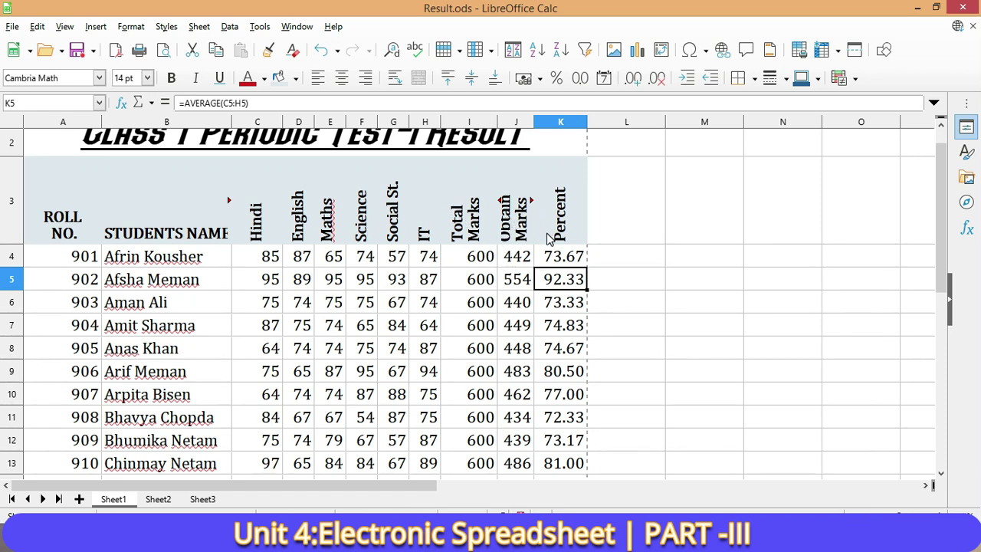
scroll(482, 305, "down", 3)
scroll(479, 301, "up", 3)
mouse_move(69, 192)
left_mouse_down()
mouse_move(558, 412)
mouse_move(558, 376)
left_mouse_up()
left_click(519, 188)
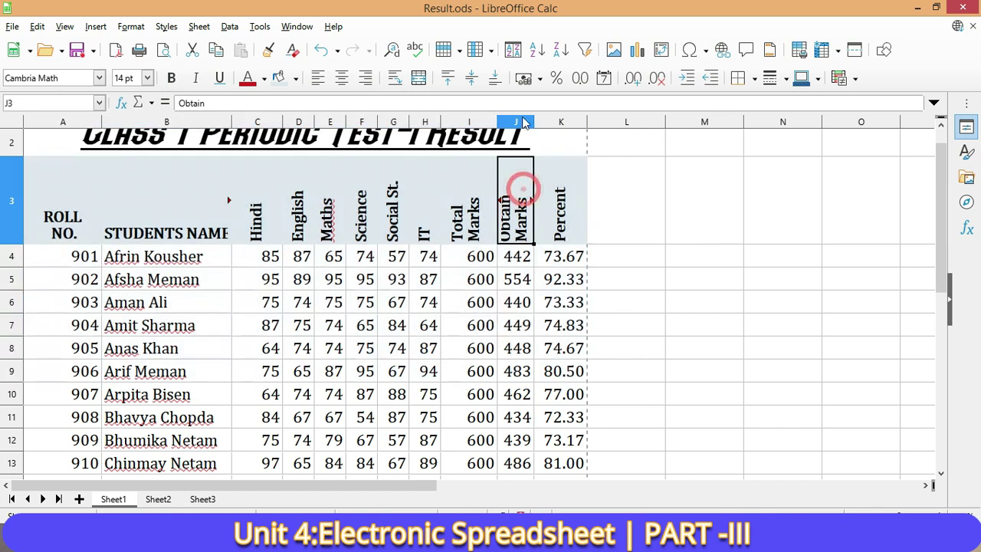
left_click_drag(534, 122, 544, 122)
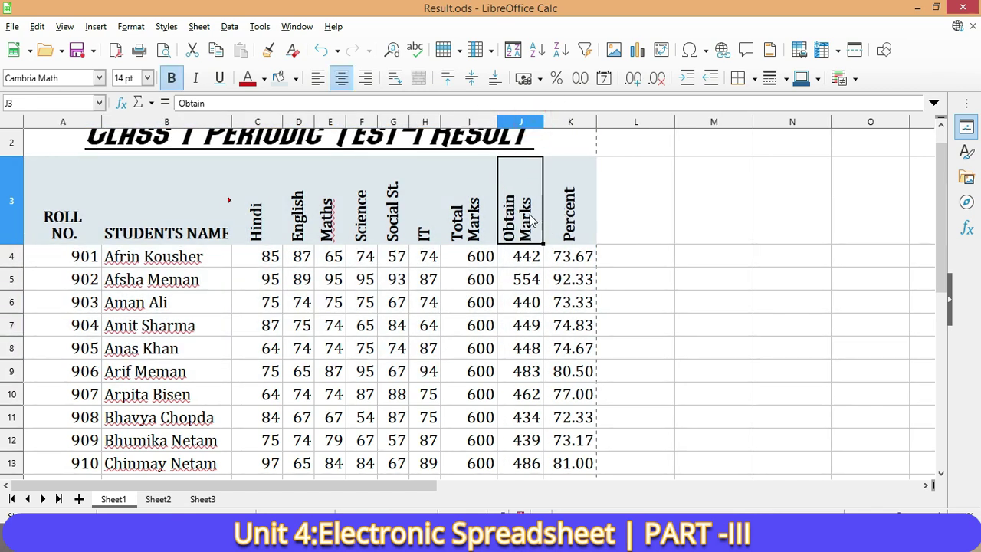
mouse_move(269, 208)
left_mouse_down()
mouse_move(585, 254)
mouse_move(581, 236)
left_mouse_up()
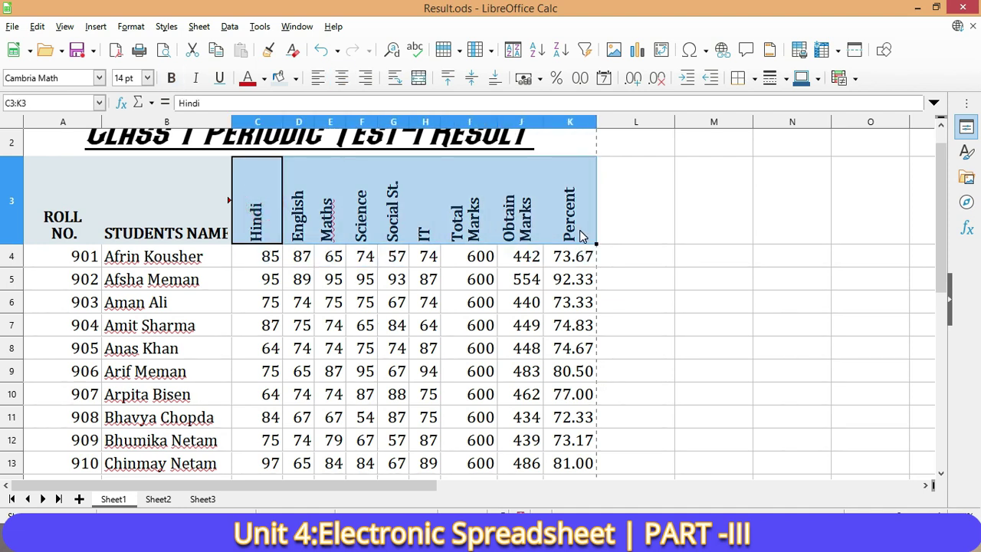
left_click(641, 256)
- Apply All Borders to the table A3:K13
left_click_drag(78, 210, 565, 464)
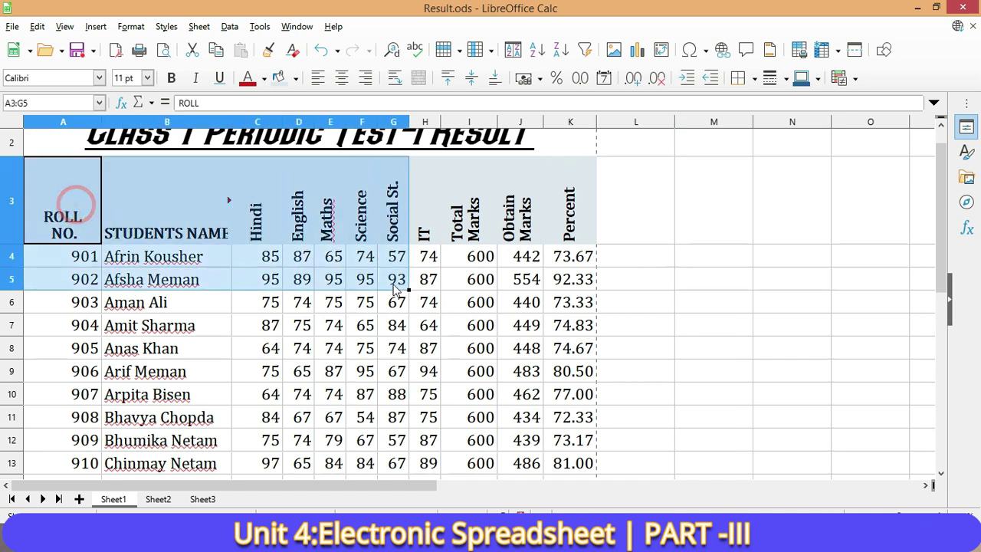
scroll(563, 463, "down", 2)
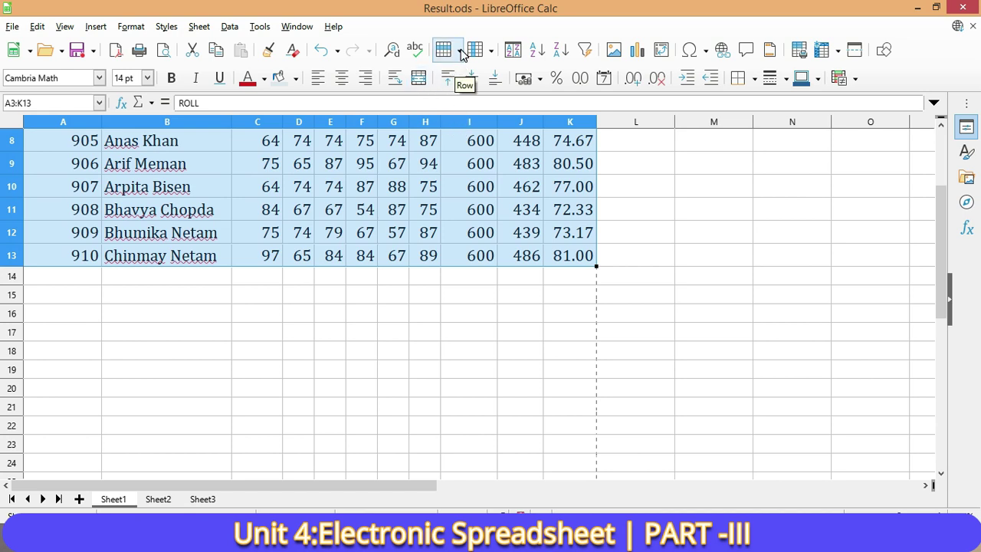
left_click(755, 79)
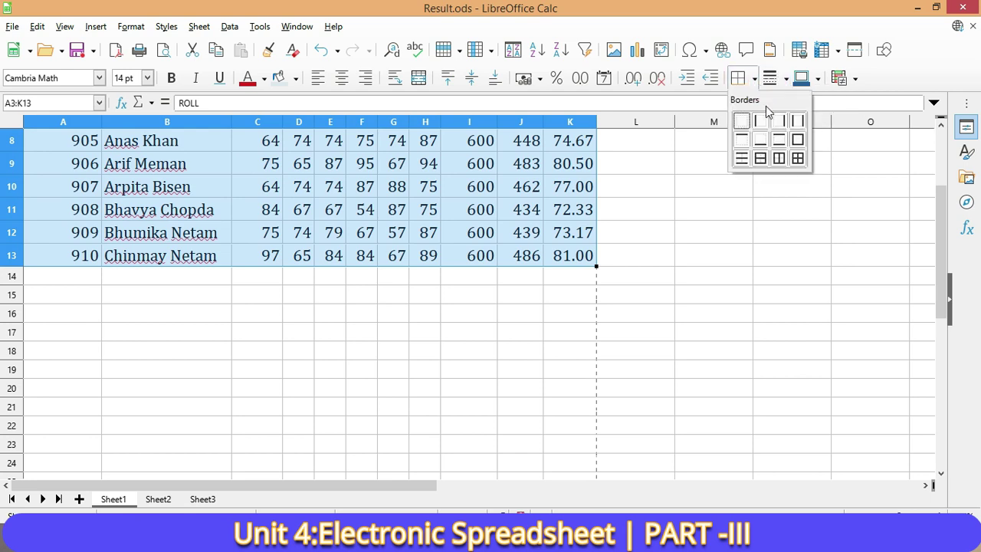
left_click(799, 159)
scroll(481, 220, "up", 3)
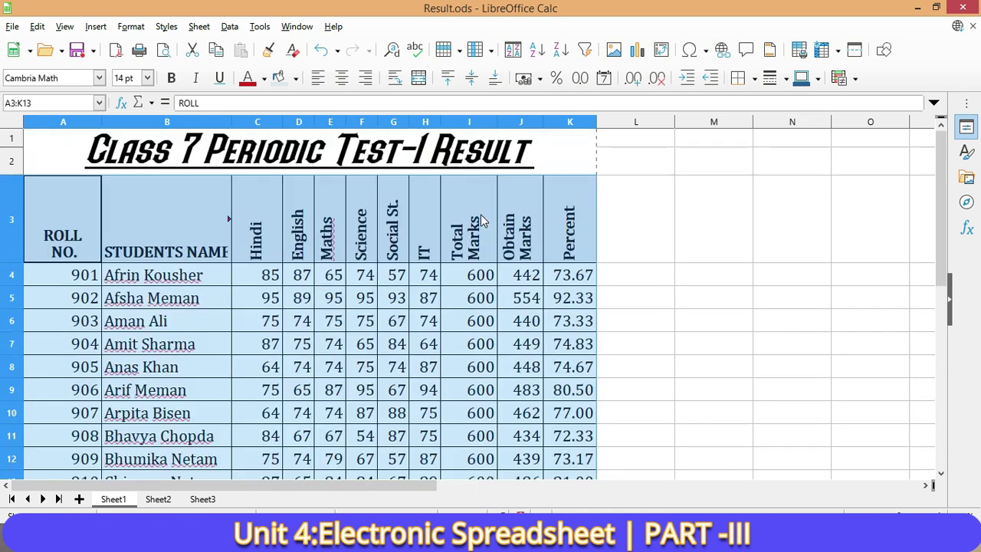
left_click(634, 218)
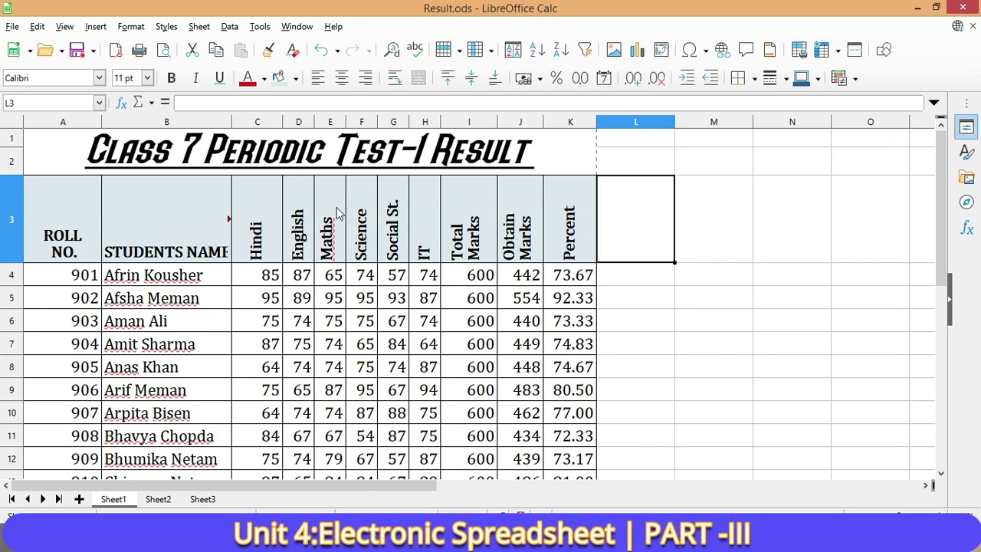
scroll(386, 258, "down", 2)
scroll(417, 254, "up", 2)
scroll(449, 288, "down", 2)
scroll(360, 281, "up", 2)
- Select the marks cells in the table
mouse_move(264, 276)
left_mouse_down()
mouse_move(441, 339)
mouse_move(557, 362)
mouse_move(483, 371)
left_mouse_up()
scroll(584, 337, "down", 3)
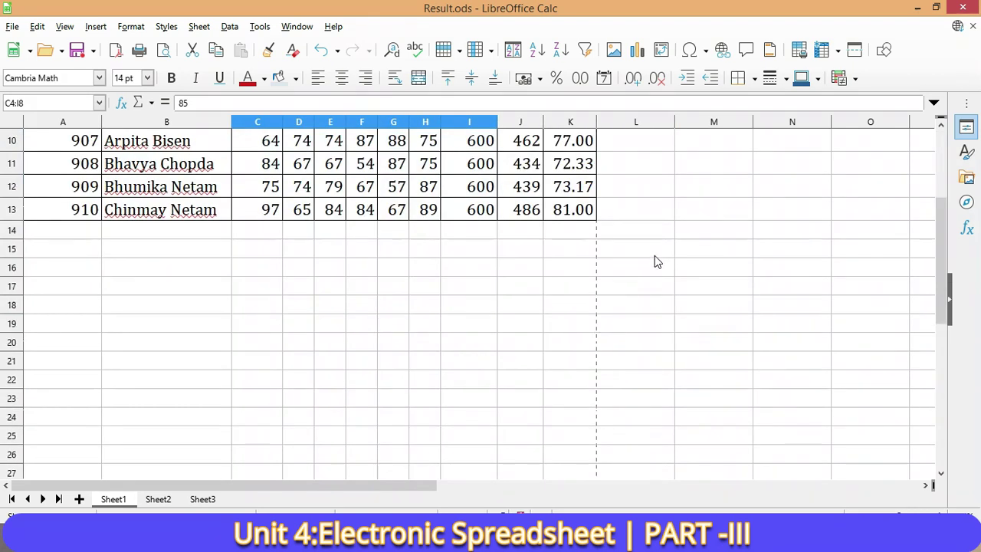
scroll(196, 254, "up", 2)
- Centre the roll numbers in A4:A13
scroll(98, 232, "up", 1)
mouse_move(92, 274)
left_mouse_down()
mouse_move(110, 426)
mouse_move(82, 360)
left_mouse_up()
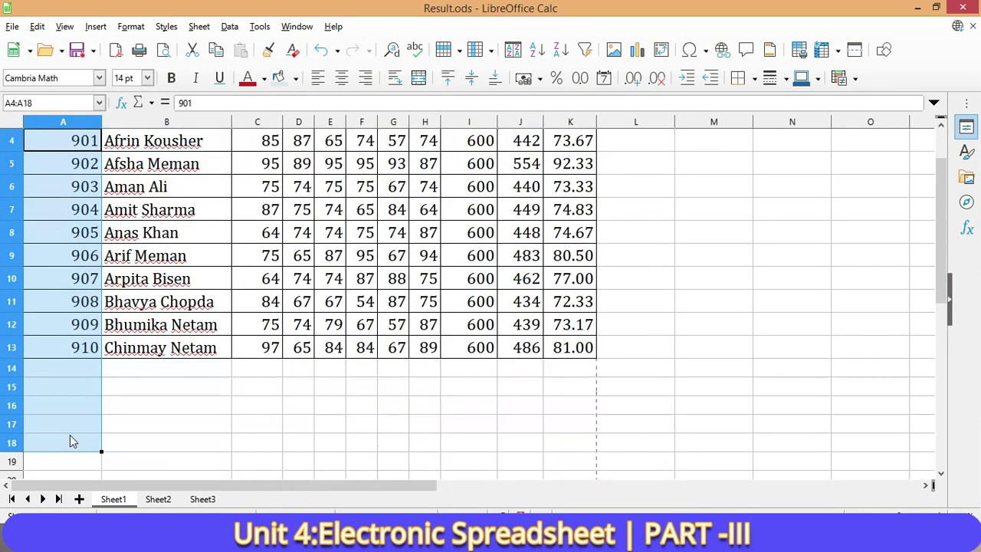
left_click(342, 78)
- Centre the subject marks, totals and percent values in C4:K13
scroll(337, 206, "up", 1)
mouse_move(266, 276)
left_mouse_down()
mouse_move(567, 360)
mouse_move(568, 342)
left_mouse_up()
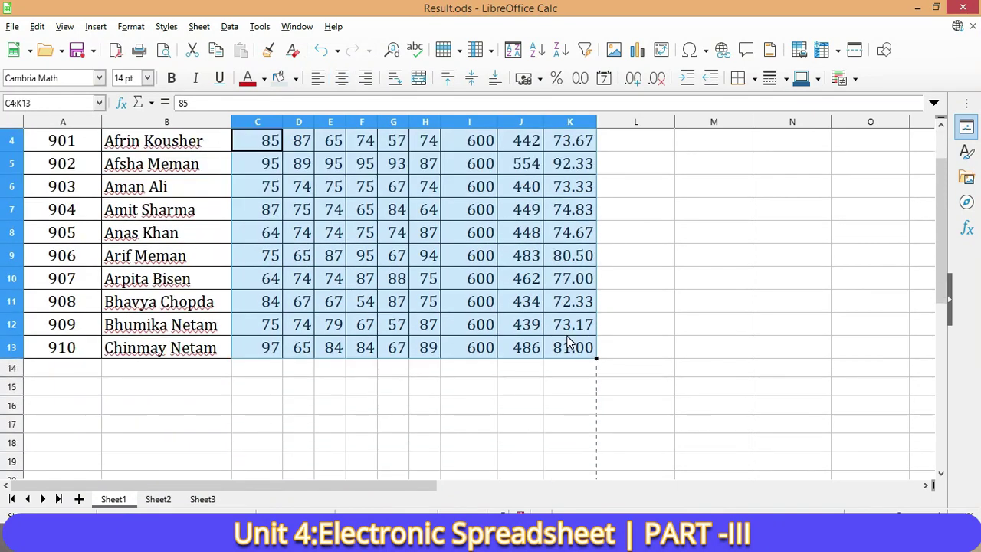
left_click(342, 77)
left_click(618, 303)
scroll(618, 306, "up", 1)
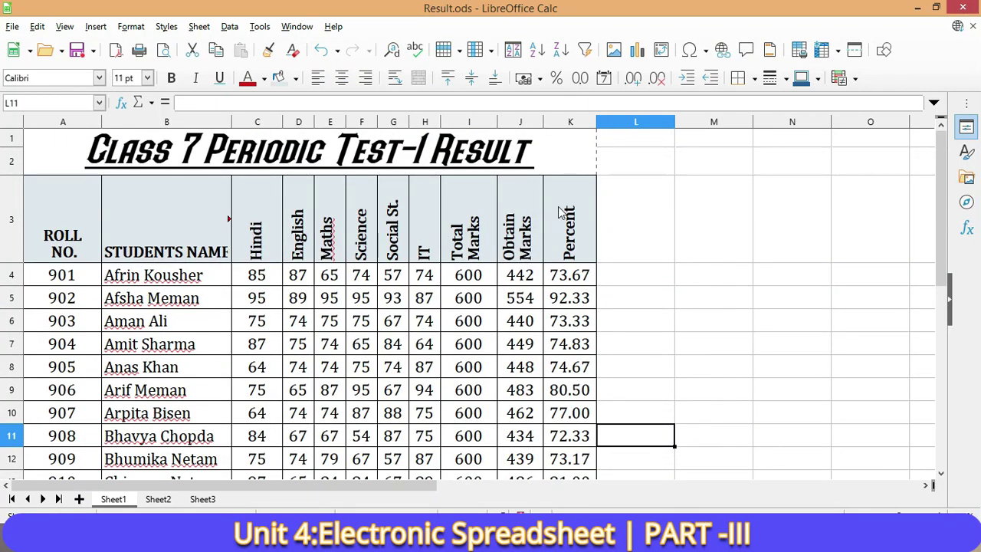
scroll(548, 310, "down", 1)
scroll(543, 215, "up", 1)
- Make the Total Marks, Obtain Marks and Percent values in I4:K13 bold
mouse_move(475, 276)
left_mouse_down()
mouse_move(519, 309)
mouse_move(564, 458)
left_mouse_up()
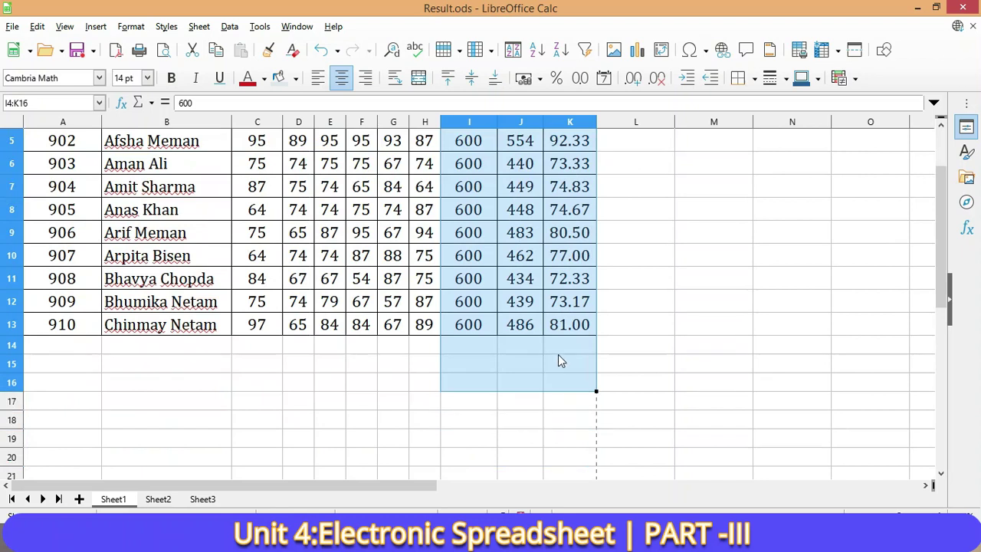
left_click_drag(563, 459, 573, 328)
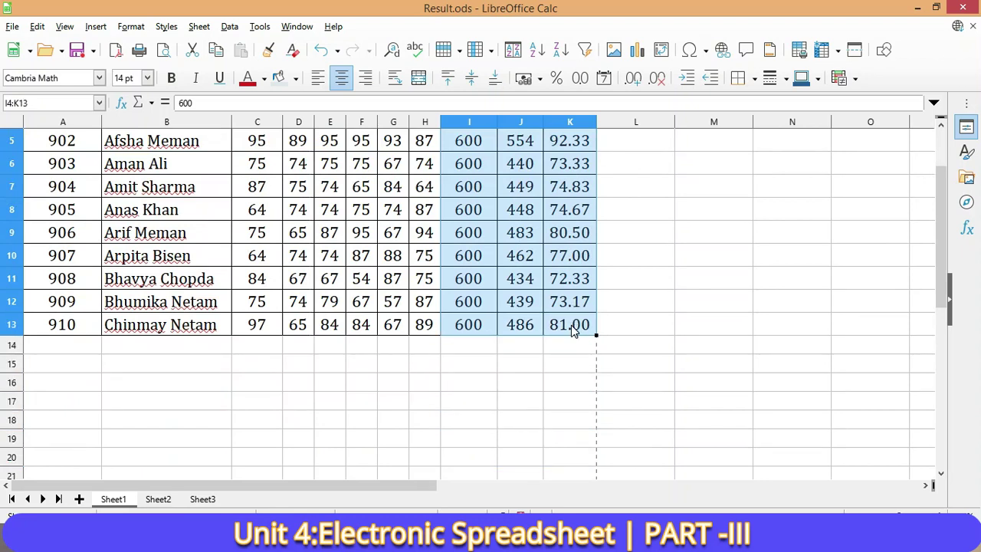
left_click(171, 77)
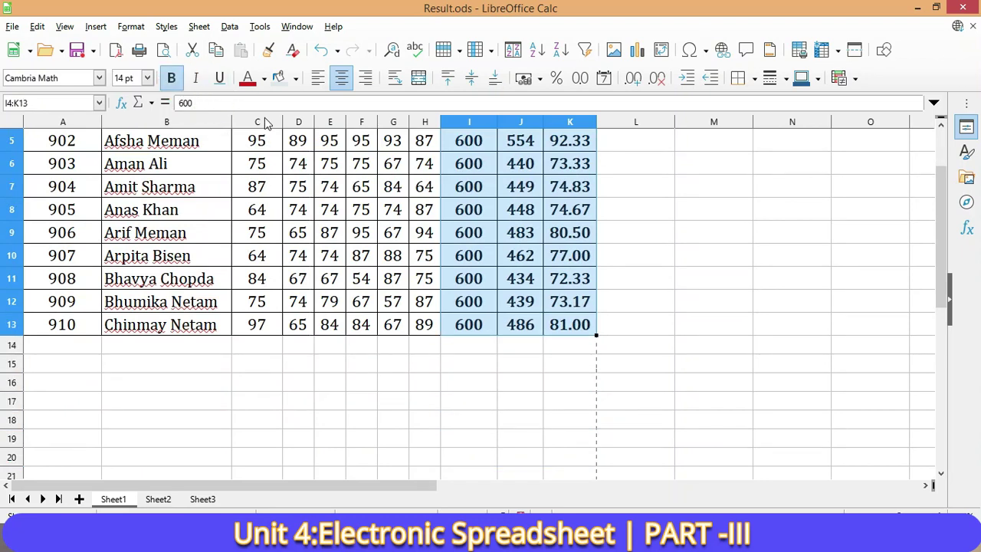
- Give the I4:K13 totals columns a light pink background fill
left_click(295, 79)
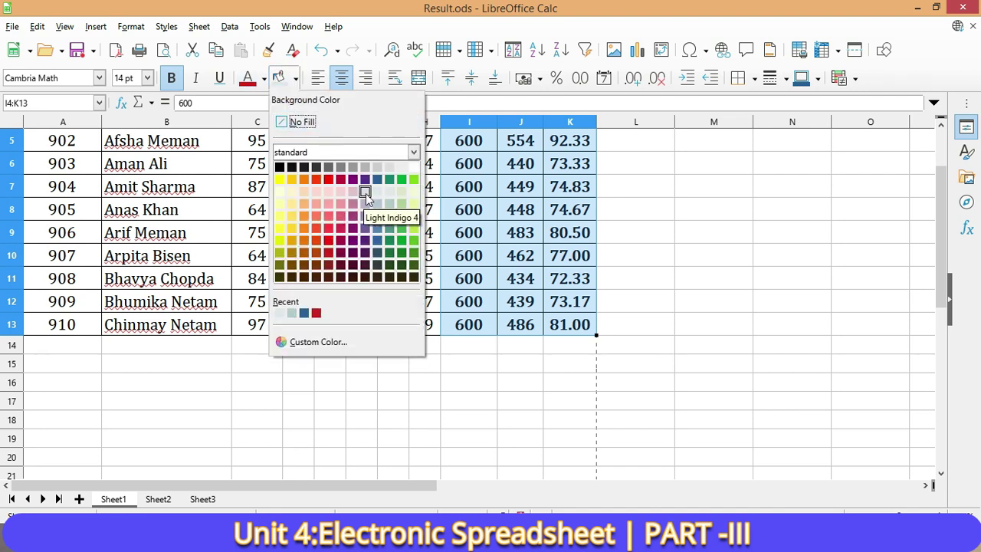
left_click(344, 193)
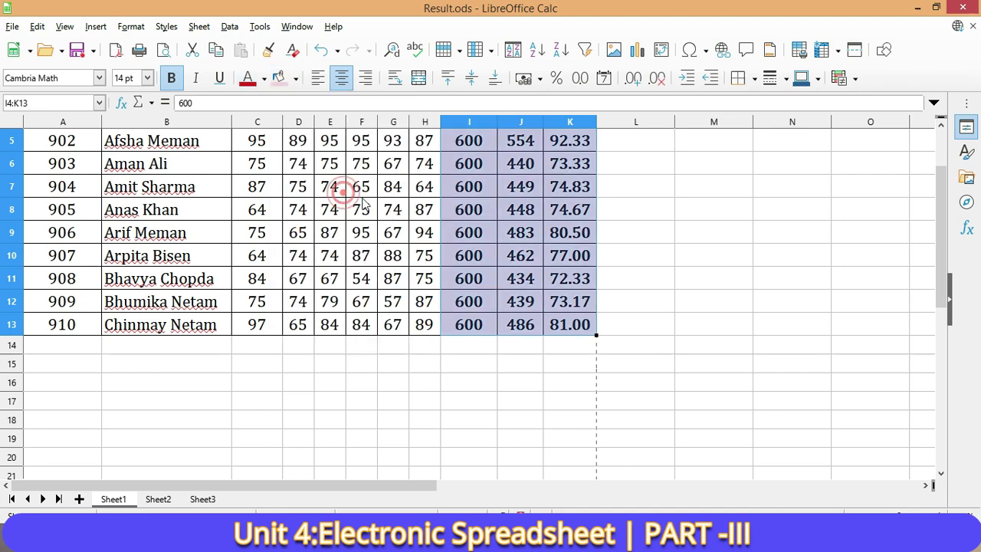
left_click(644, 253)
scroll(644, 253, "up", 2)
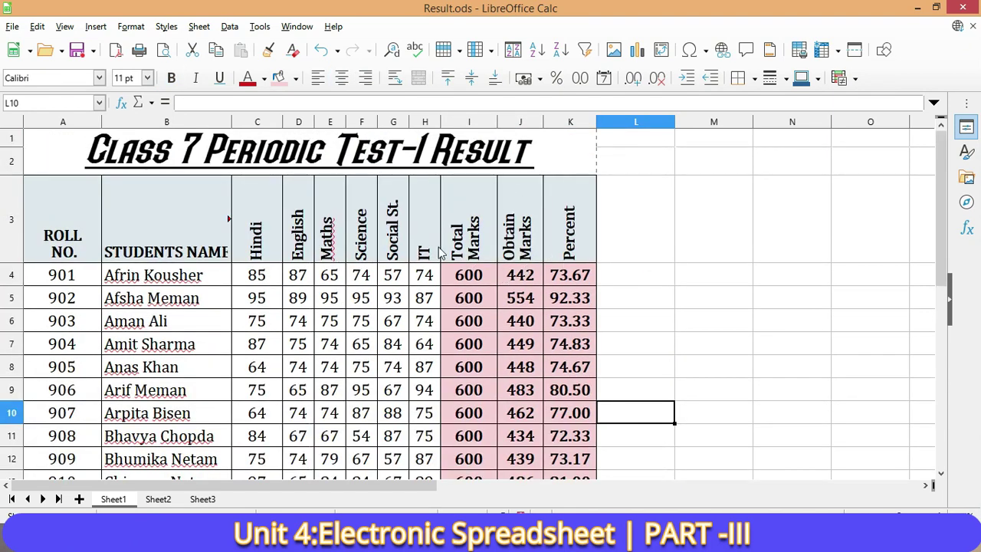
scroll(494, 234, "down", 1)
scroll(494, 234, "up", 1)
- Autofit column B so the full STUDENTS NAME heading is visible
left_click(504, 204)
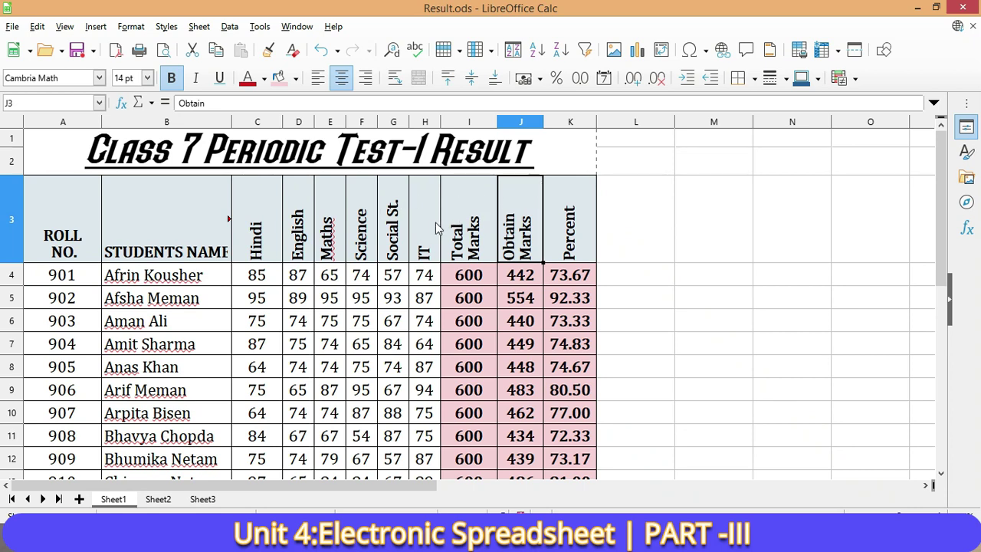
double_click(231, 122)
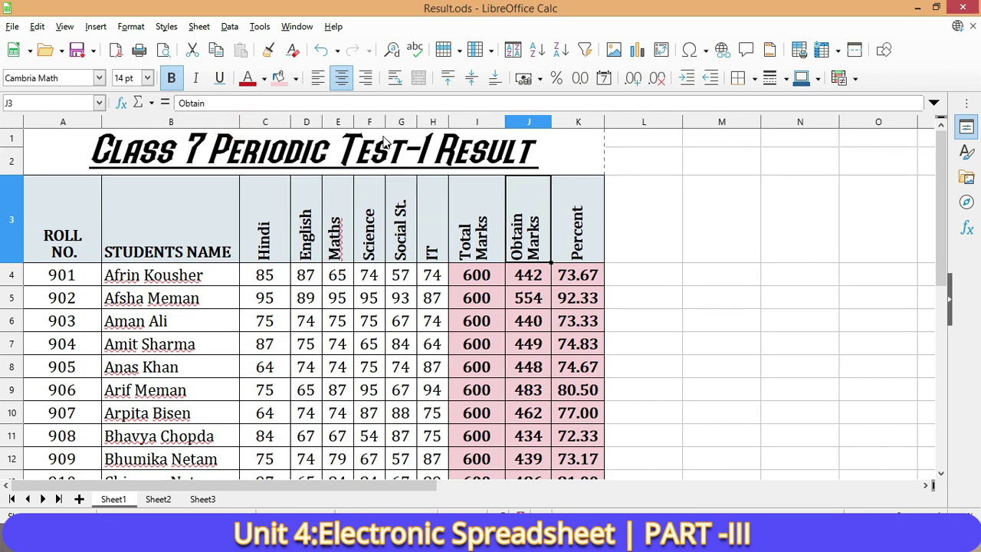
left_click(256, 219)
scroll(376, 223, "down", 1)
scroll(375, 223, "up", 1)
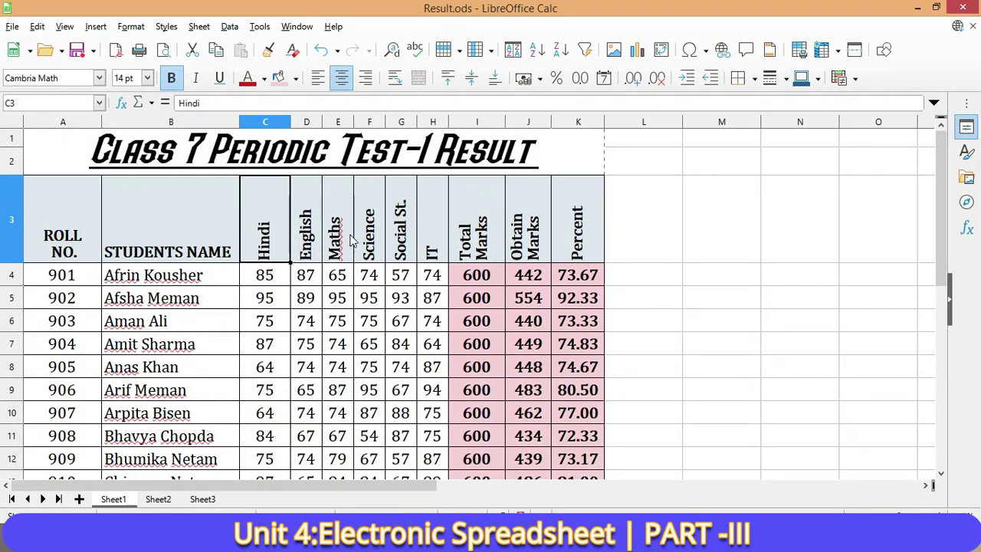
scroll(353, 239, "down", 2)
scroll(376, 256, "up", 2)
scroll(381, 261, "down", 1)
scroll(384, 259, "up", 1)
left_click(140, 284)
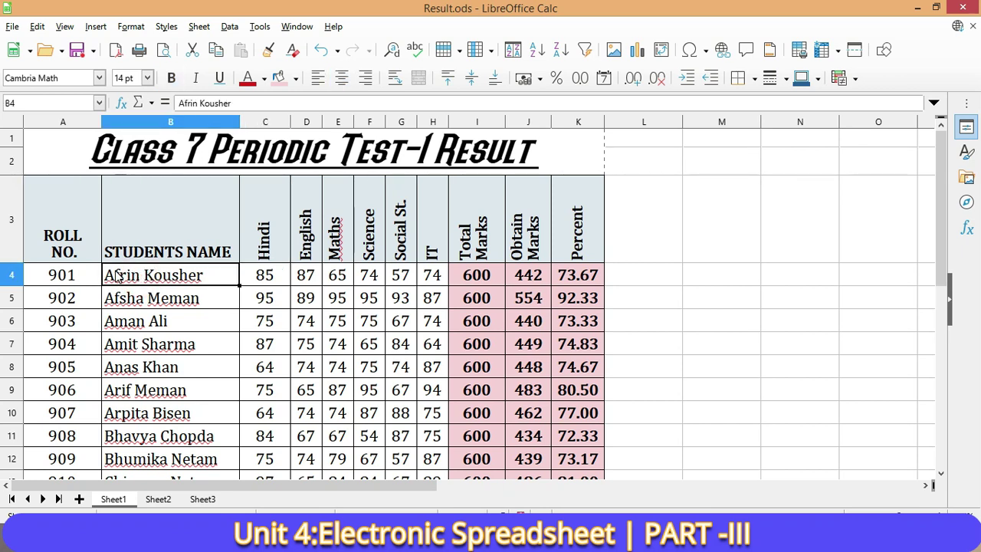